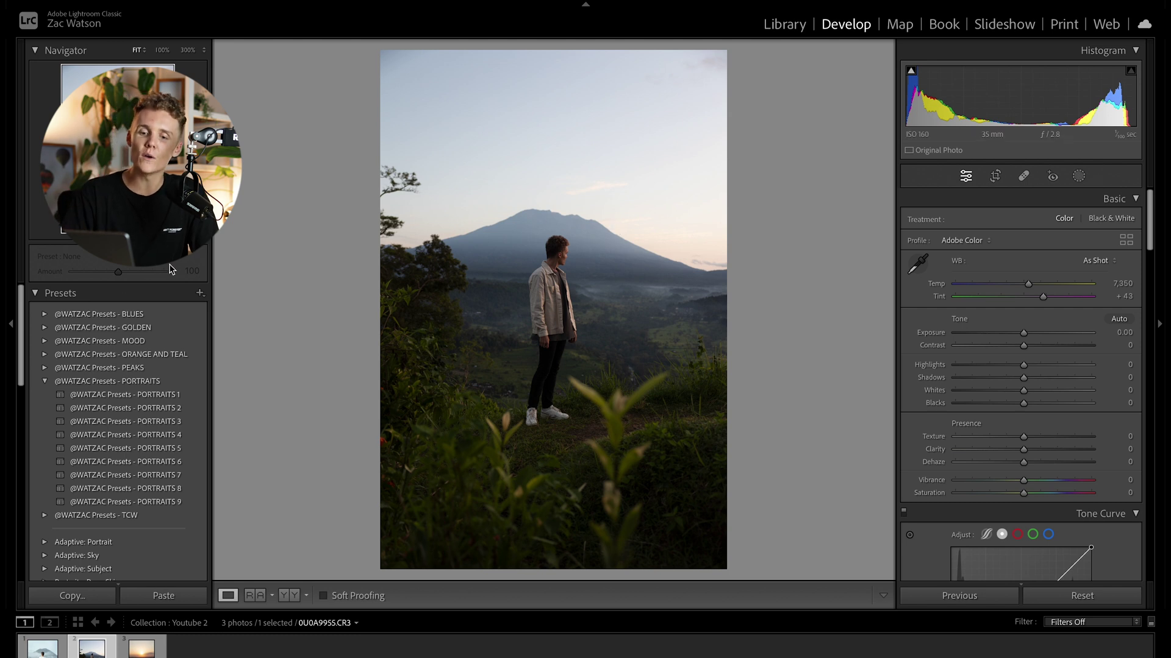
# Collapse the Presets panel in the left panel
pyautogui.click(35, 294)
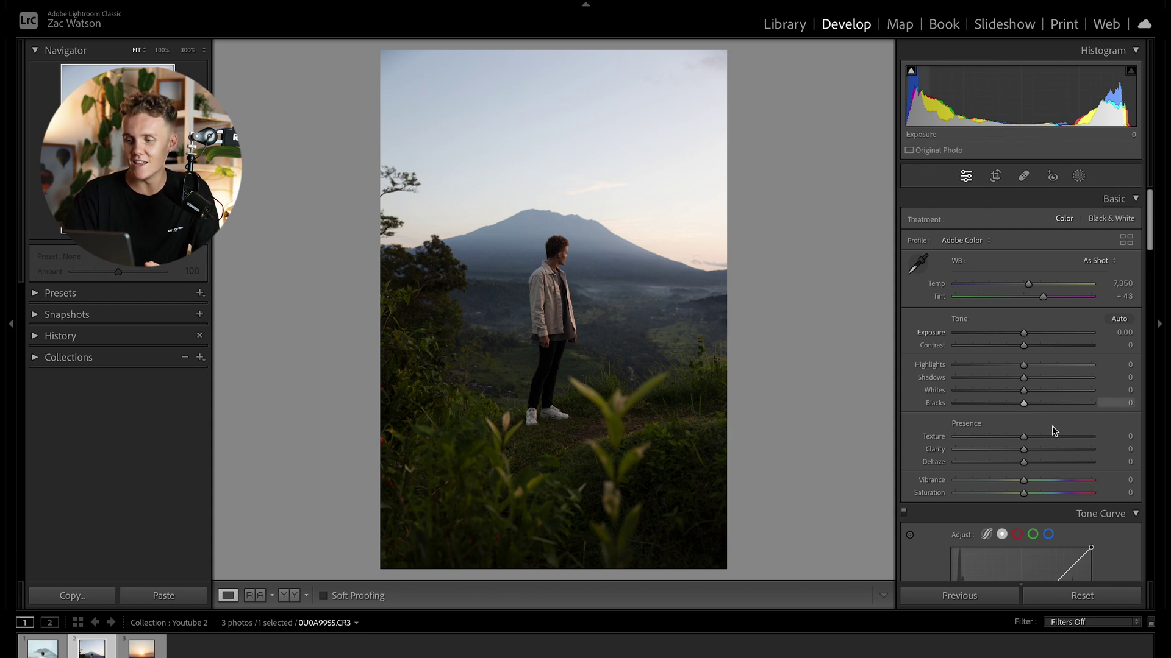
# Lift Shadows to +32, drop Contrast to -7 and Clarity to -10, and lower Highlights
pyautogui.moveTo(1025, 378); pyautogui.dragTo(1046, 379)
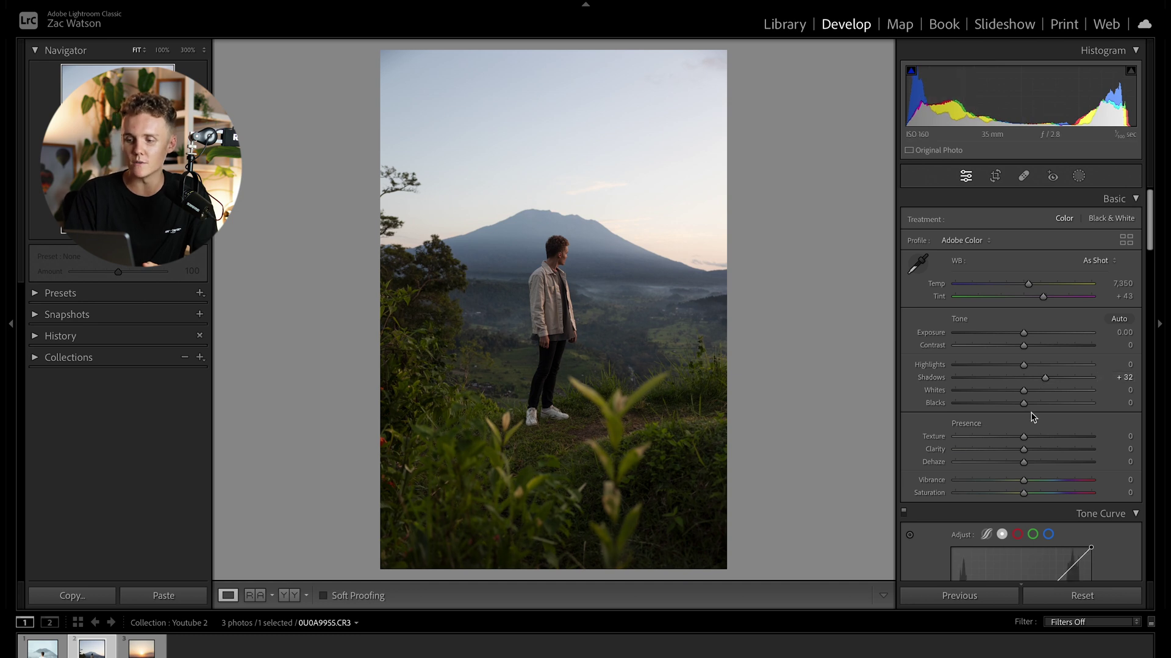
pyautogui.scroll(-1, 1032, 417)
pyautogui.moveTo(1025, 316); pyautogui.dragTo(1022, 319)
pyautogui.moveTo(1024, 419)
pyautogui.mouseDown()
pyautogui.moveTo(1002, 423)
pyautogui.moveTo(1030, 422)
pyautogui.moveTo(1016, 424)
pyautogui.mouseUp()
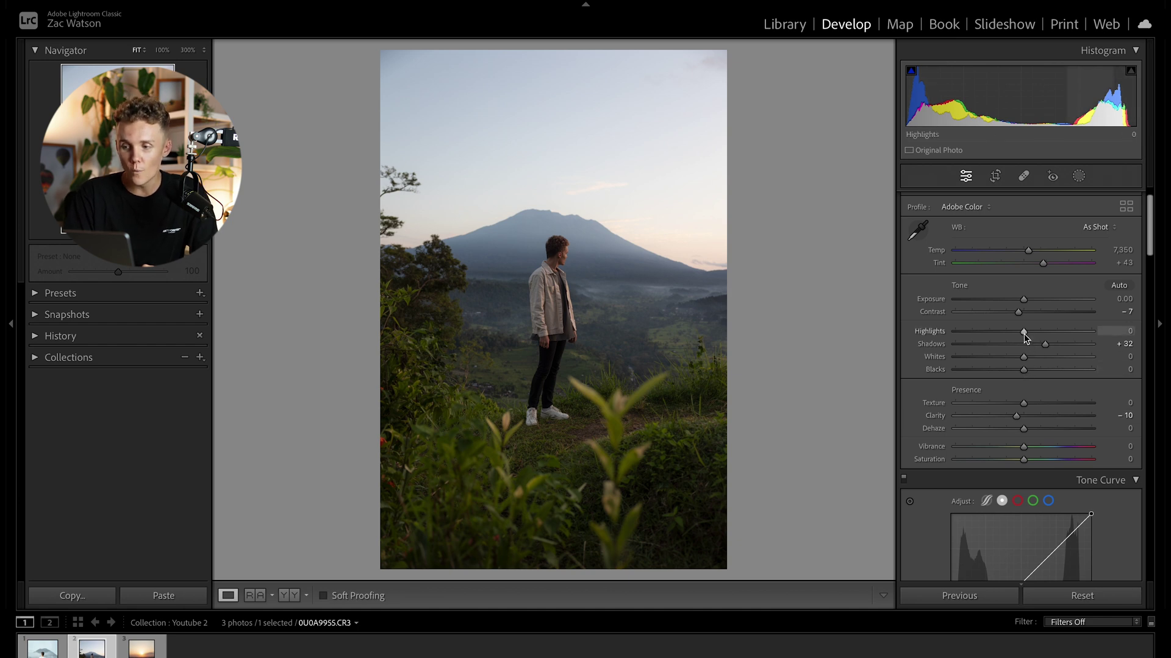
pyautogui.moveTo(1024, 332)
pyautogui.mouseDown()
pyautogui.moveTo(1001, 335)
pyautogui.moveTo(1014, 333)
pyautogui.mouseUp()
pyautogui.scroll(-5, 1037, 402)
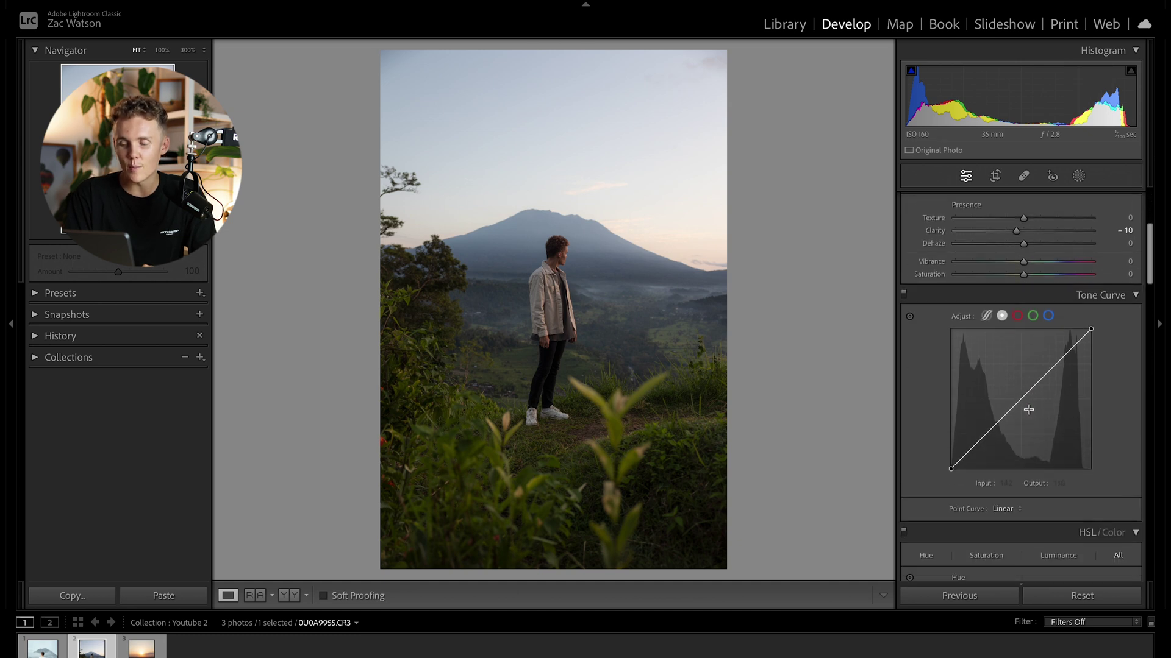
# Shape a gentle S tone curve with two midtone points and the black point lifted to 17
pyautogui.moveTo(984, 437); pyautogui.dragTo(986, 436)
pyautogui.moveTo(1022, 399); pyautogui.dragTo(1019, 395)
pyautogui.moveTo(951, 467); pyautogui.dragTo(939, 465)
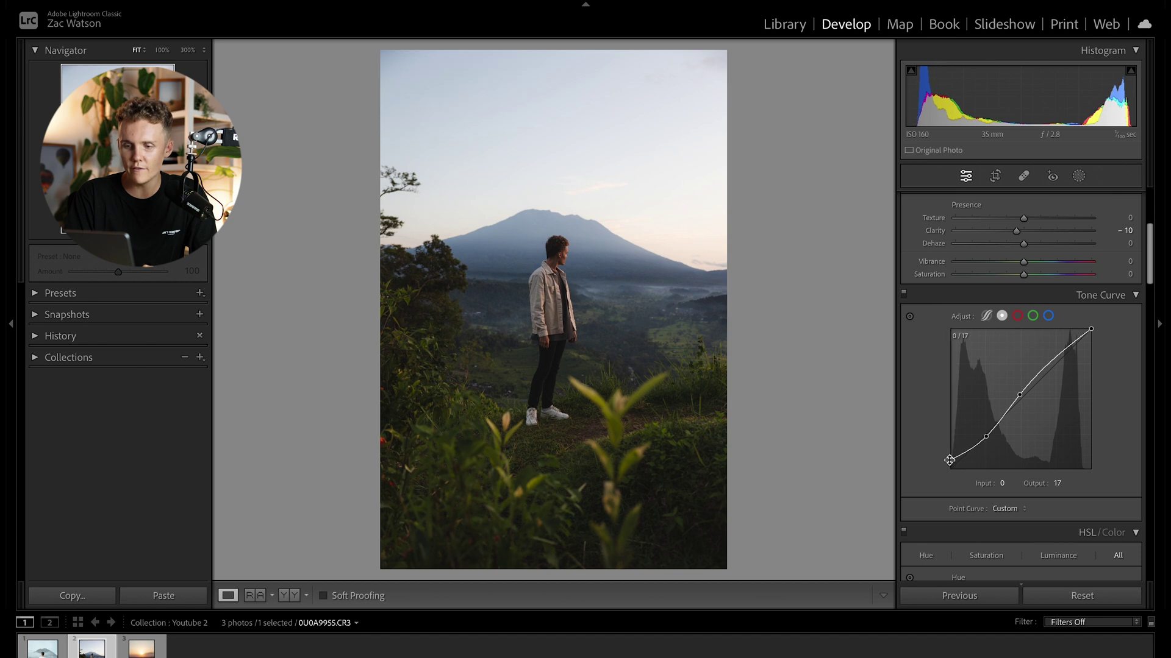
# Toggle the Tone Curve off and on to compare, leaving it enabled
pyautogui.click(903, 293)
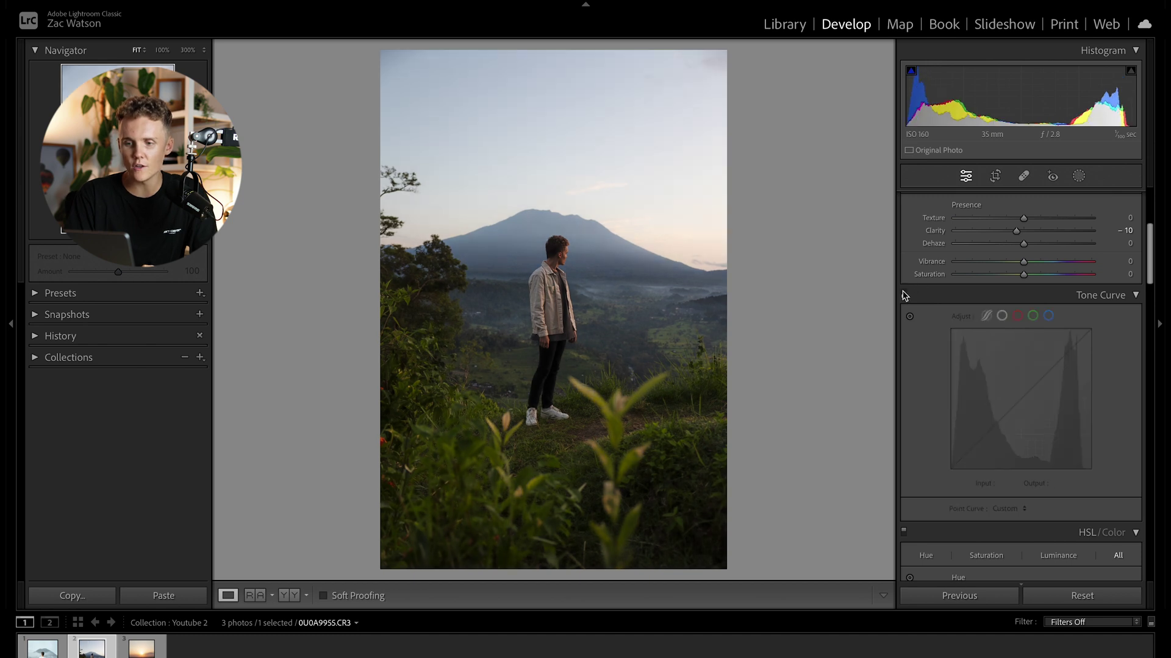
pyautogui.click(903, 294)
pyautogui.click(904, 294)
pyautogui.click(904, 294)
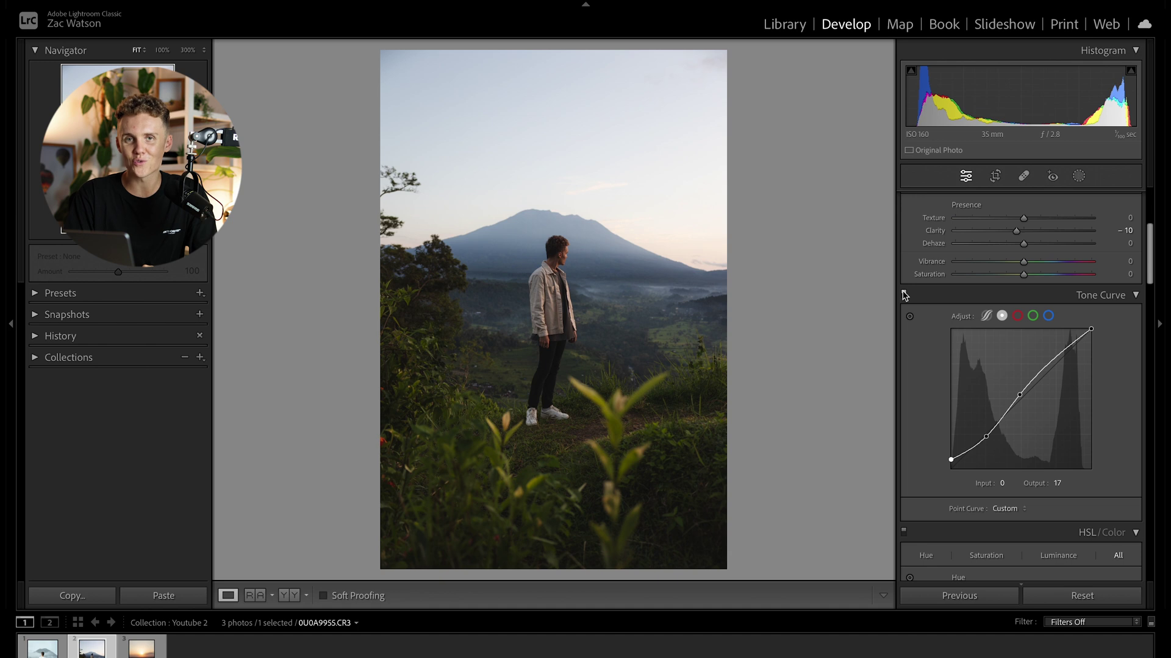
pyautogui.click(904, 295)
pyautogui.click(903, 295)
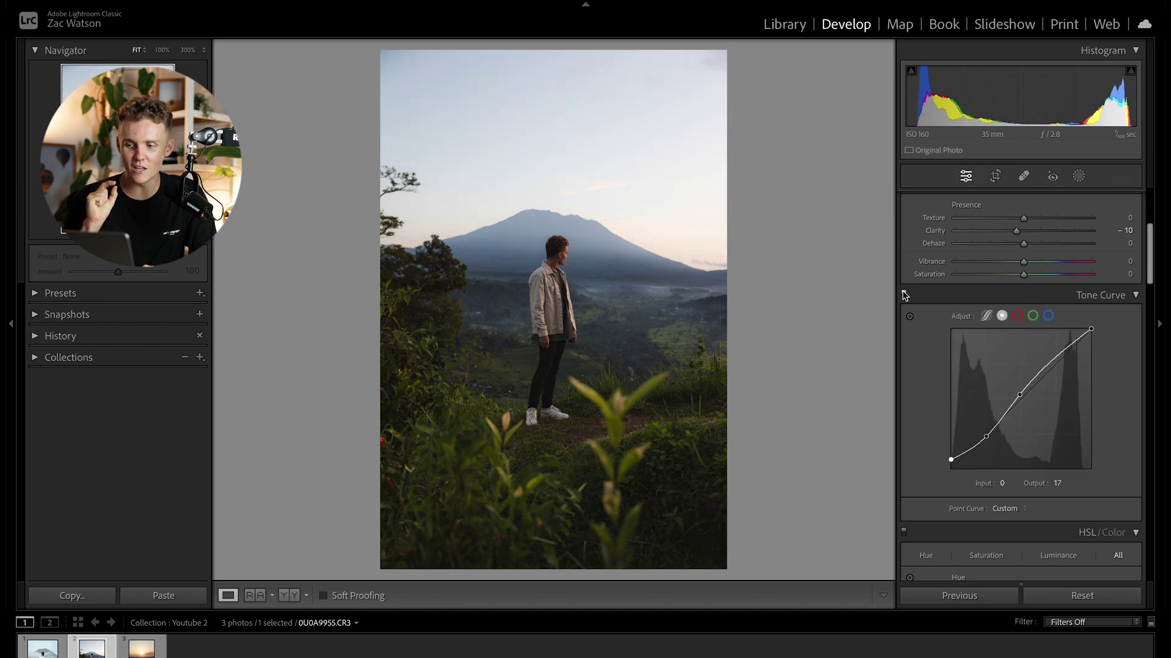
pyautogui.click(903, 295)
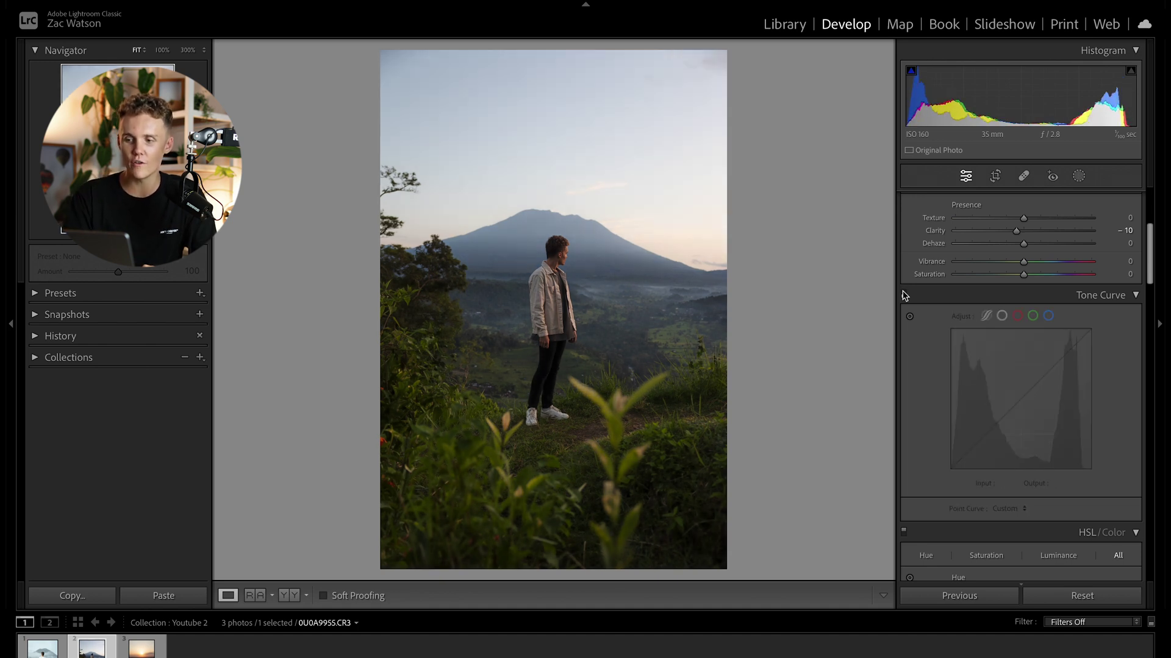
pyautogui.click(904, 295)
pyautogui.click(904, 296)
pyautogui.click(904, 295)
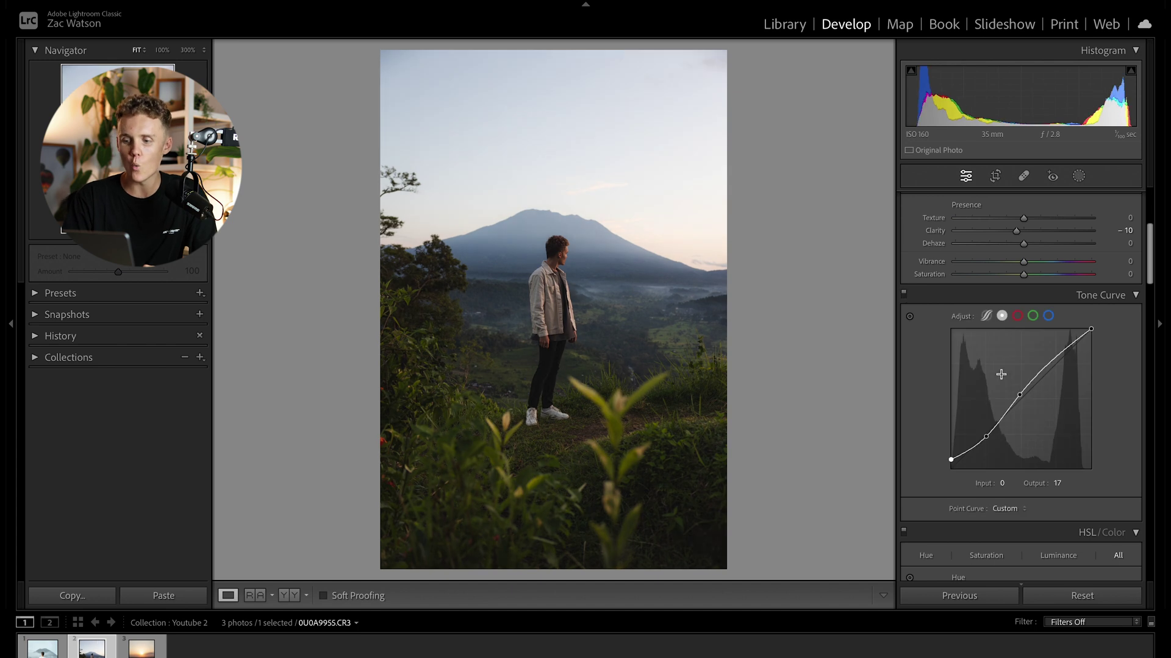
# Desaturate the greens in HSL, settling Green saturation at -58 after trying -100
pyautogui.scroll(-1, 982, 451)
pyautogui.scroll(-1, 983, 451)
pyautogui.scroll(-1, 994, 528)
pyautogui.scroll(4, 993, 529)
pyautogui.scroll(3, 993, 529)
pyautogui.scroll(-2, 1045, 388)
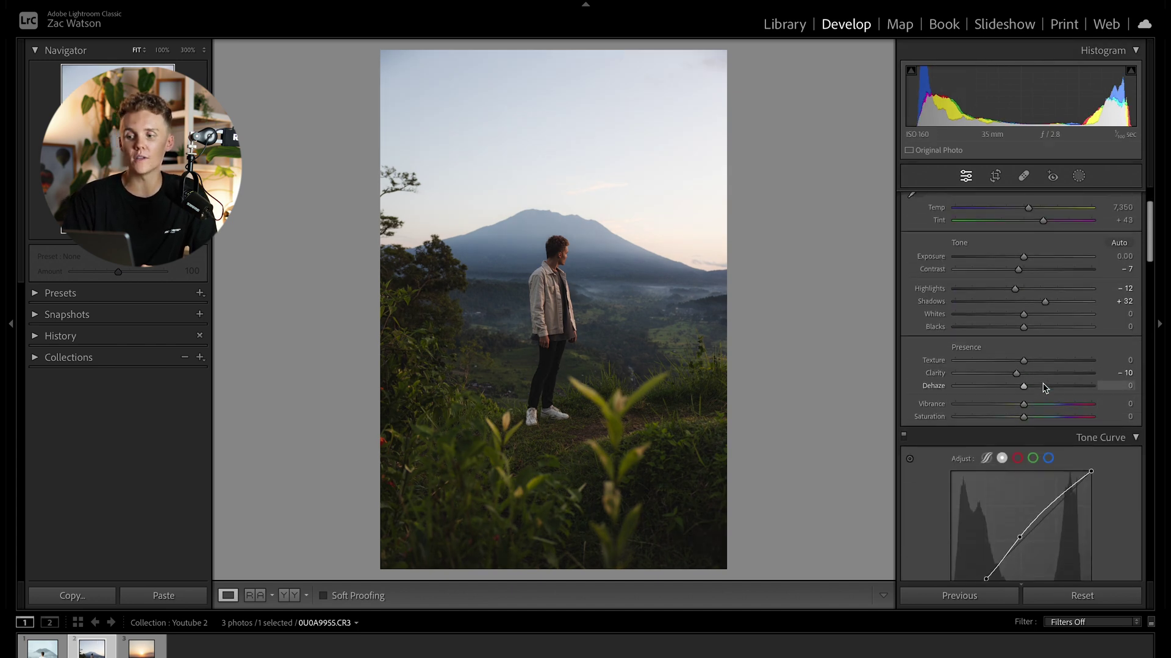
pyautogui.scroll(-3, 1045, 388)
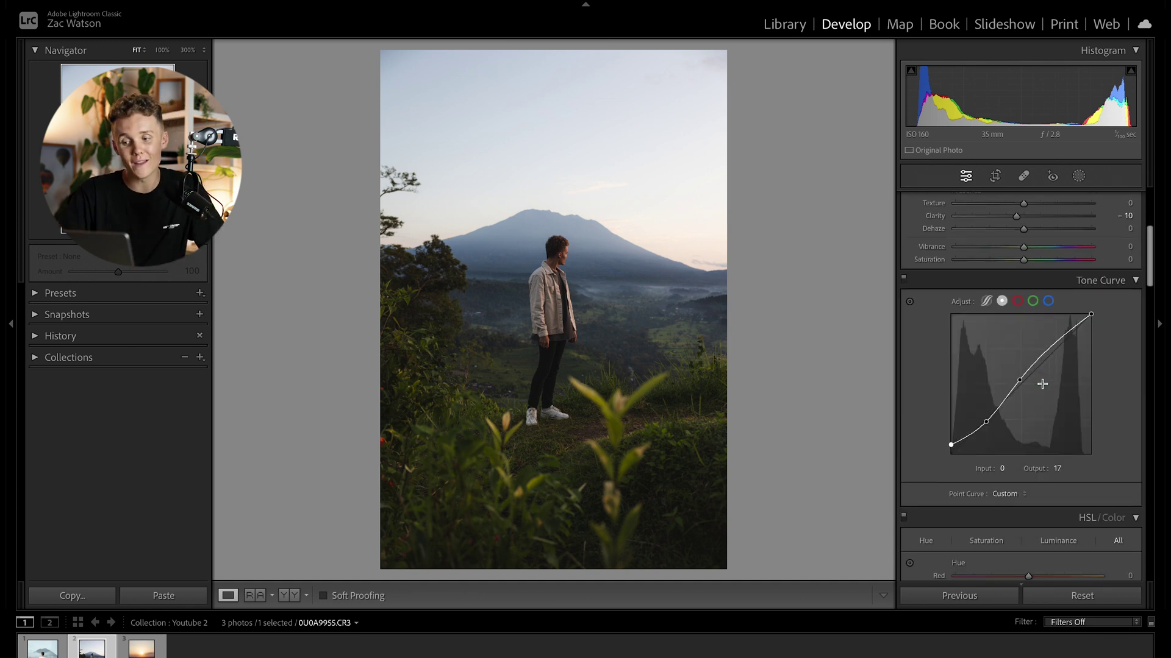
pyautogui.scroll(-4, 1042, 384)
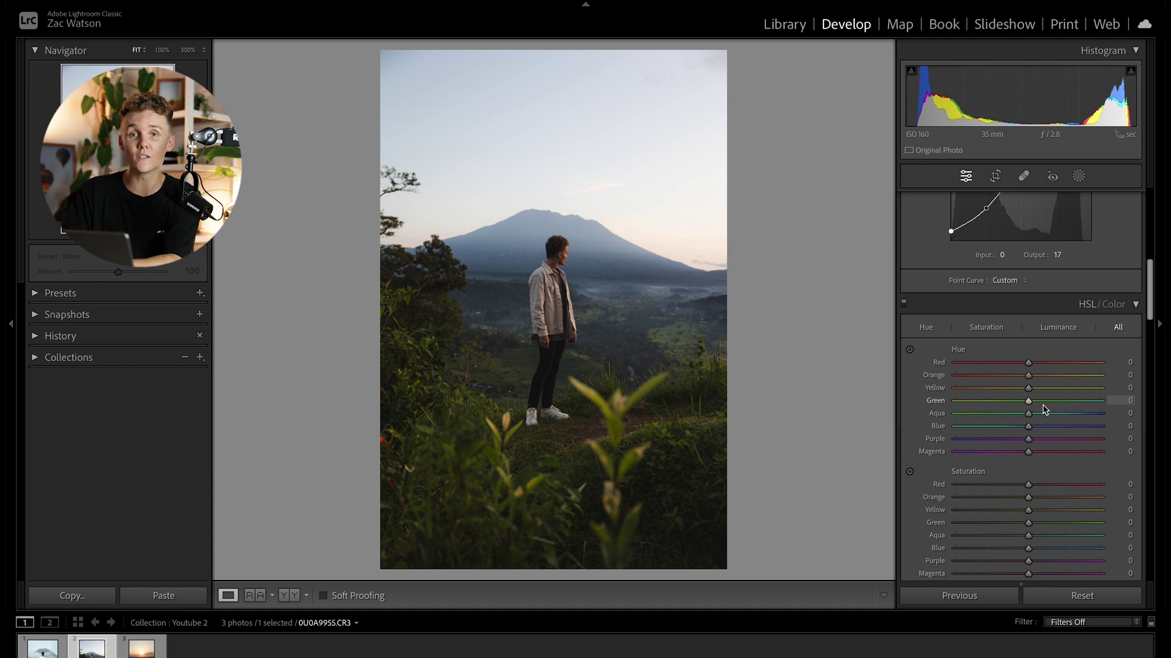
pyautogui.scroll(-2, 1040, 452)
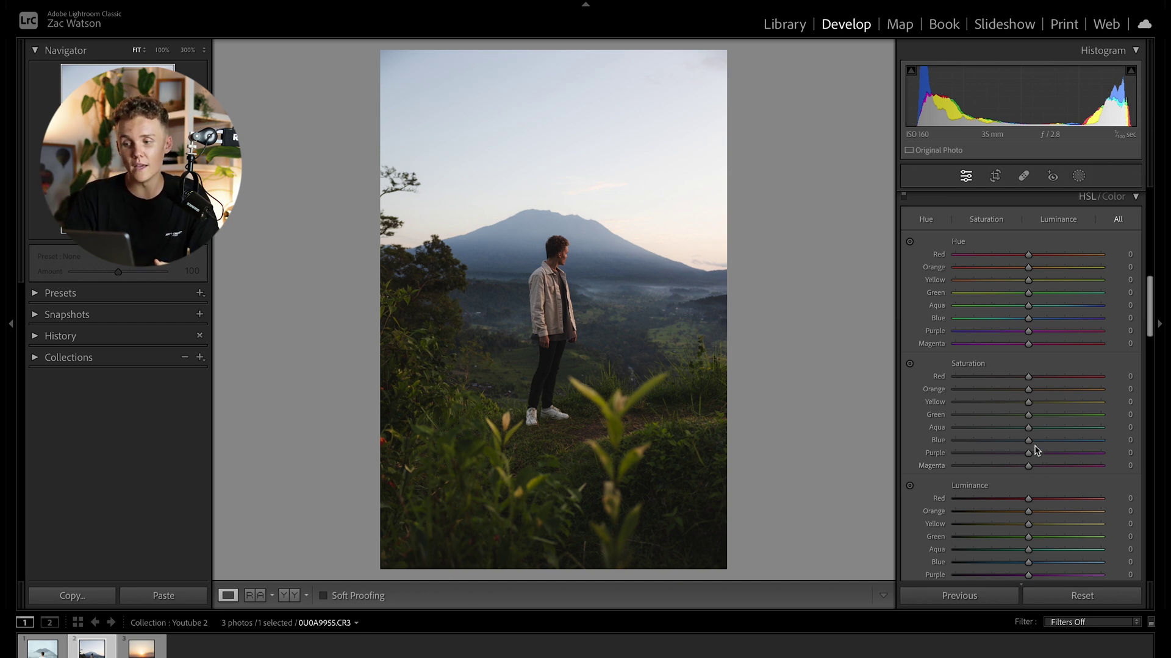
pyautogui.moveTo(1028, 414); pyautogui.dragTo(996, 417)
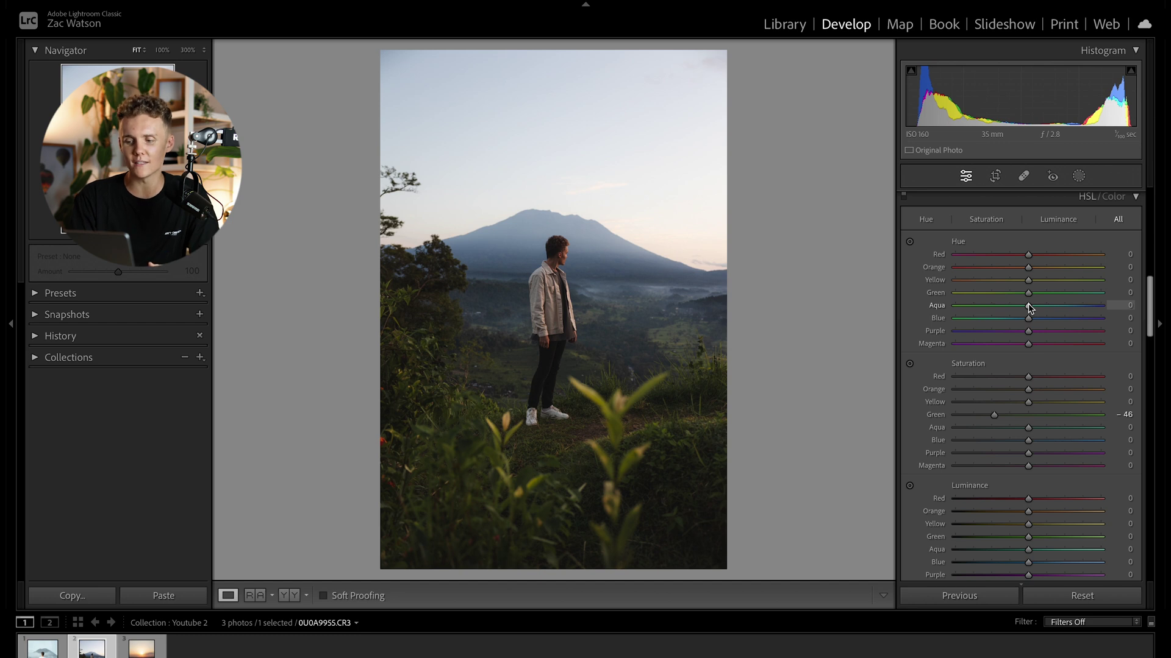
pyautogui.moveTo(994, 414); pyautogui.dragTo(971, 415)
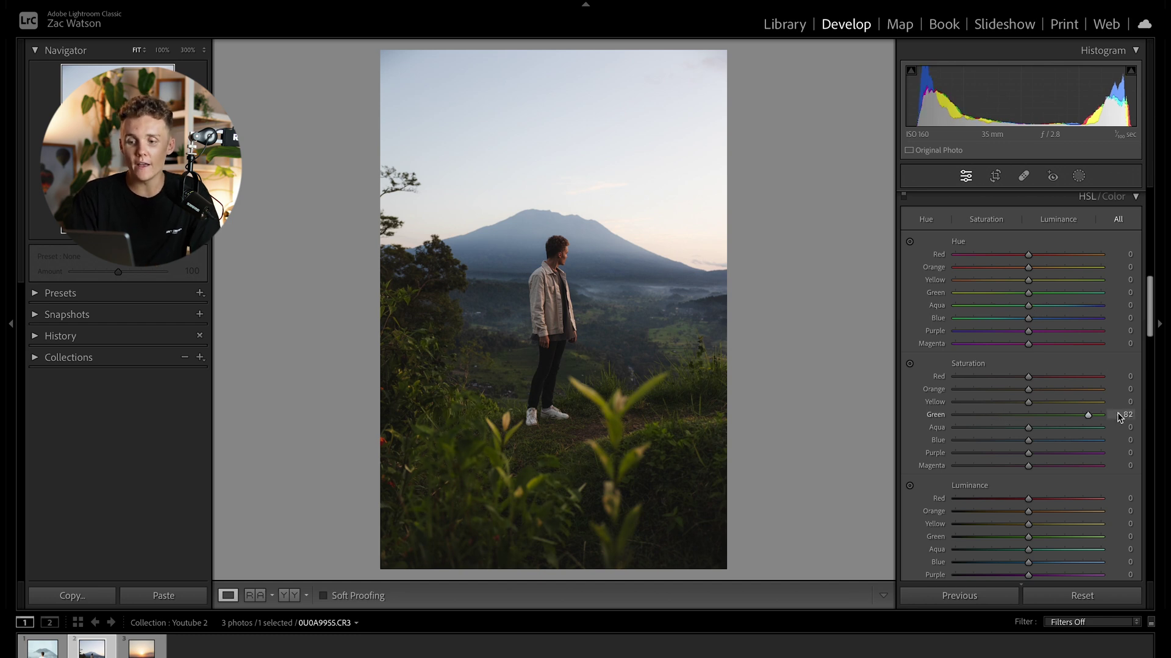
pyautogui.moveTo(1125, 414); pyautogui.dragTo(1070, 410)
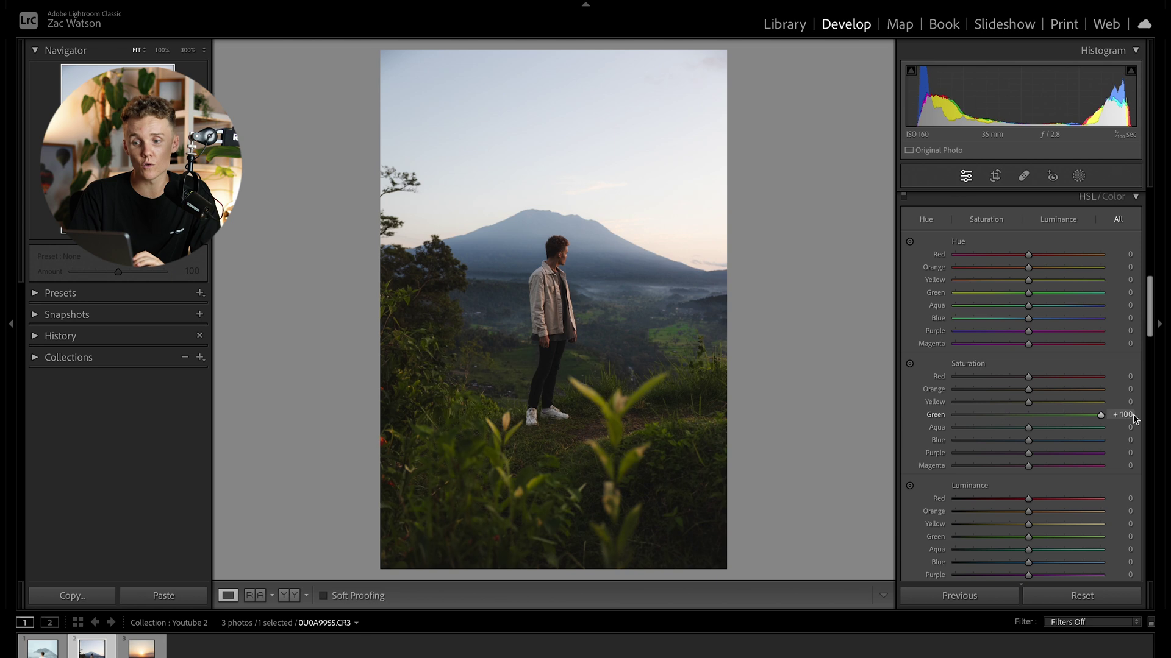
pyautogui.moveTo(955, 416); pyautogui.dragTo(991, 403)
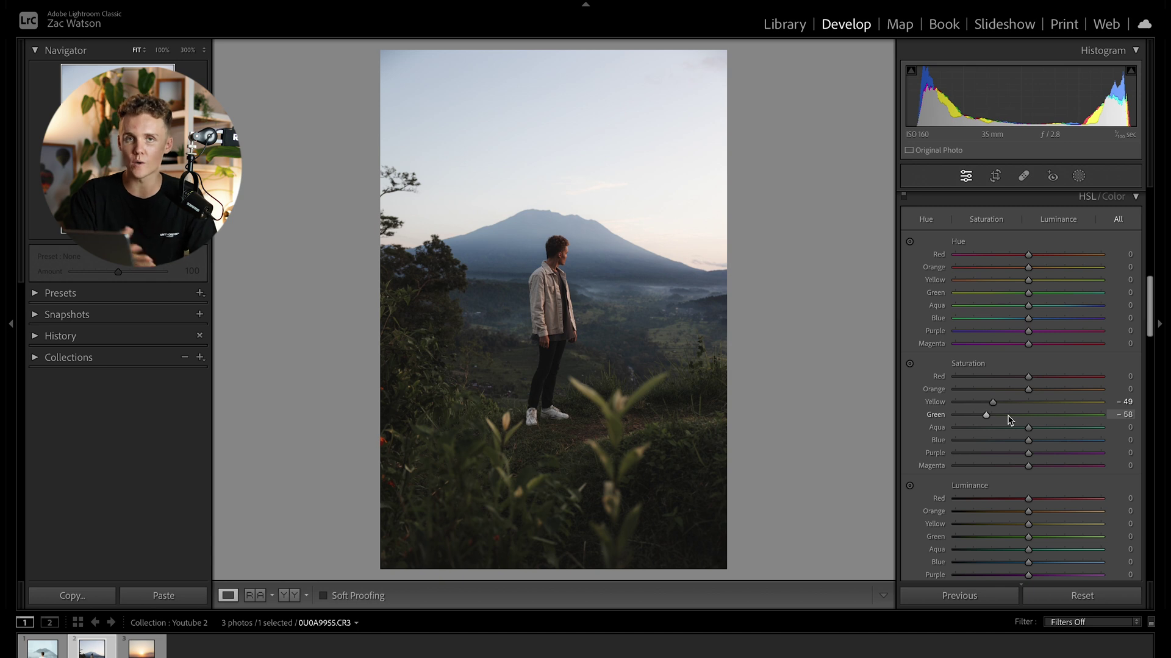
# Reduce Aqua saturation to -43 and Blue saturation to -12
pyautogui.moveTo(1029, 429); pyautogui.dragTo(1001, 436)
pyautogui.click(654, 314)
pyautogui.click(662, 244)
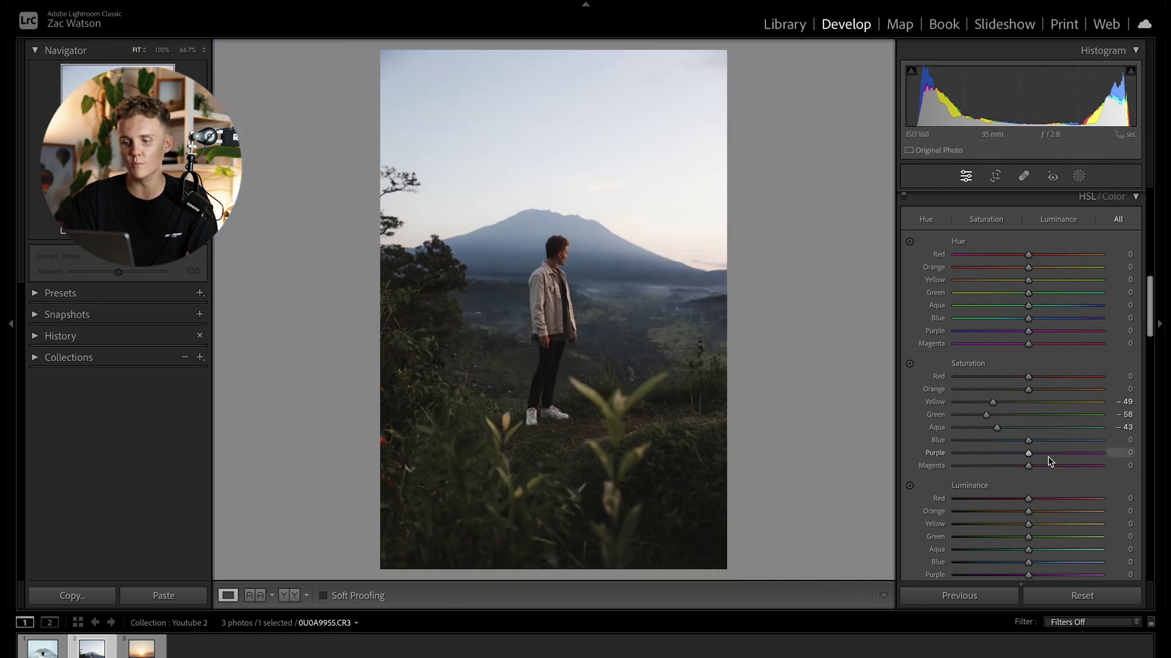
pyautogui.moveTo(1029, 445); pyautogui.dragTo(1020, 446)
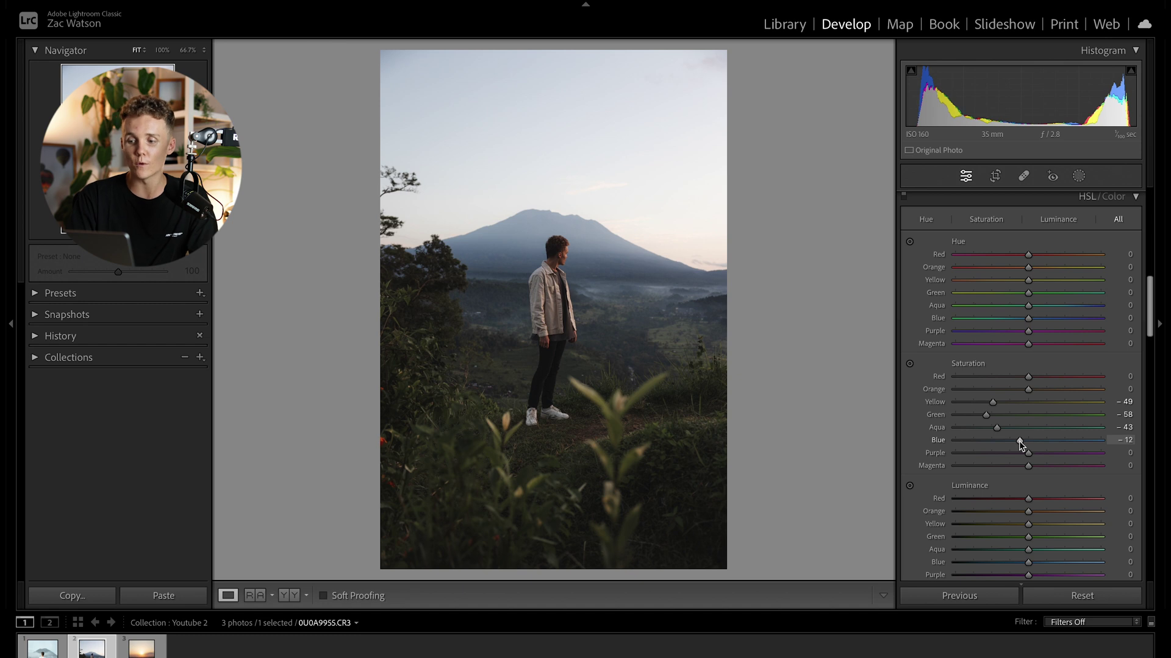
pyautogui.scroll(-3, 1029, 464)
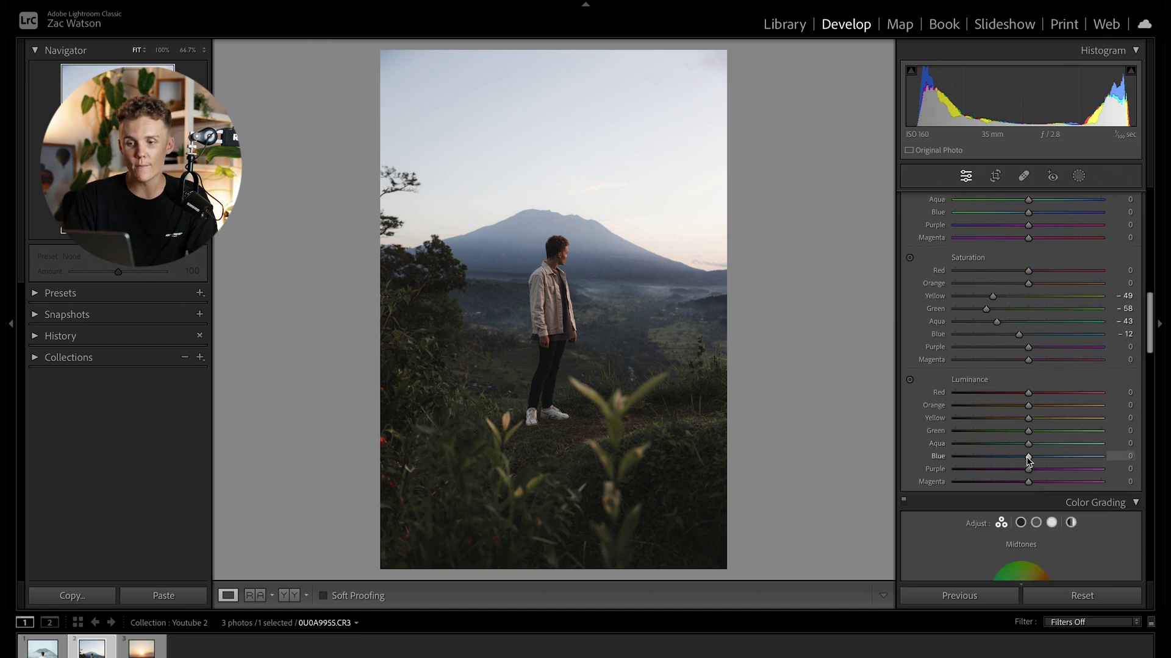
# Raise Blue luminance to +32 and check the result at close zoom
pyautogui.moveTo(1029, 461); pyautogui.dragTo(1051, 461)
pyautogui.click(563, 226)
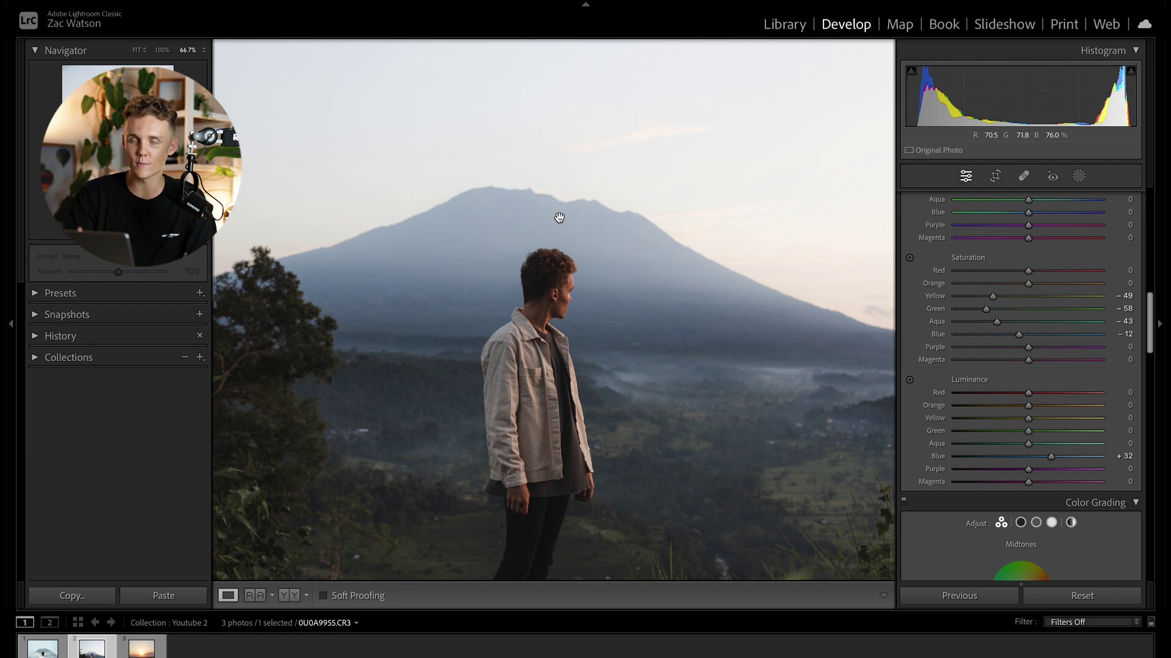
pyautogui.click(559, 218)
pyautogui.scroll(2, 1018, 384)
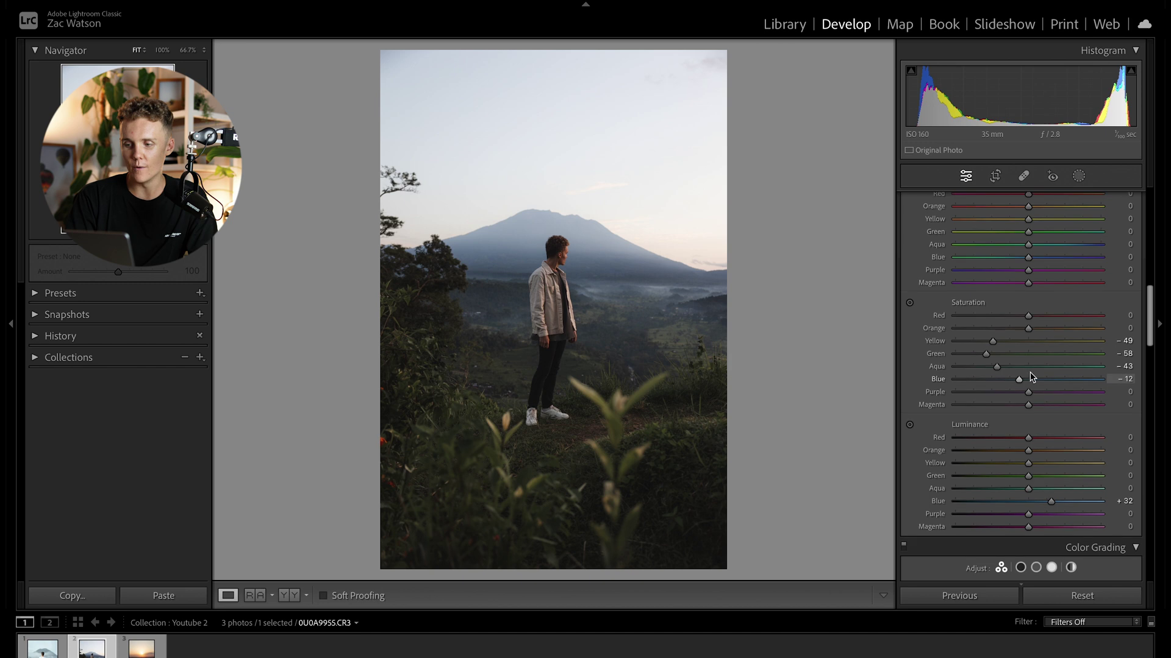
pyautogui.scroll(2, 1031, 354)
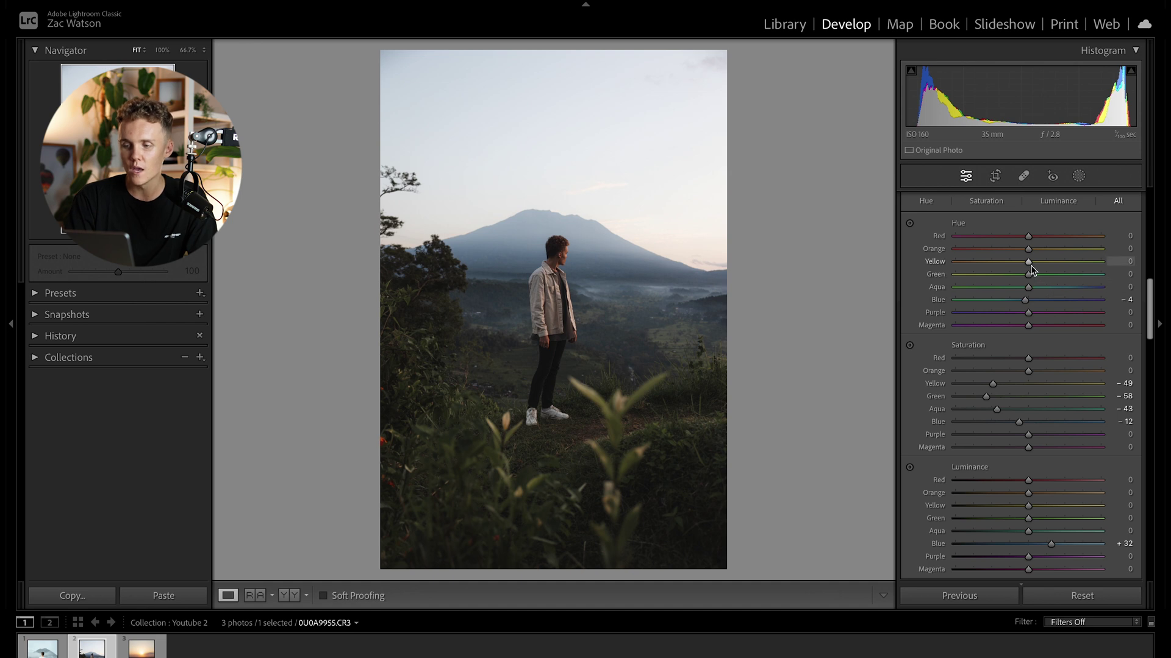
pyautogui.scroll(-2, 1033, 279)
# Brighten Orange luminance to +7 while inspecting the man's face up close
pyautogui.click(551, 268)
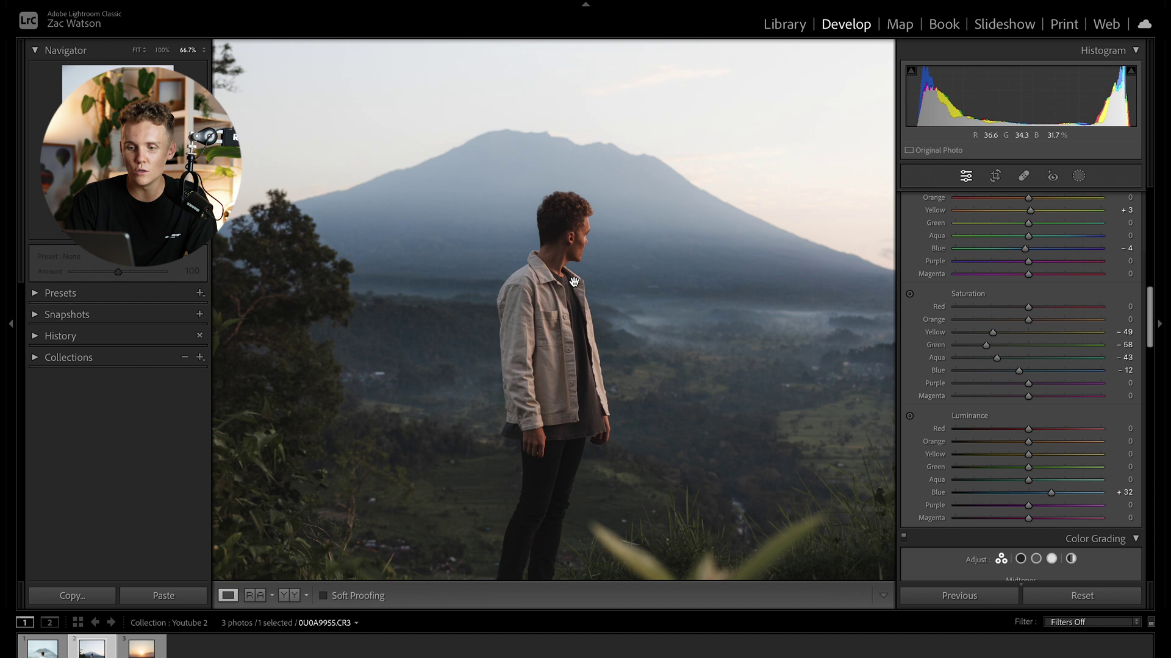
pyautogui.hotkey('ctrl', '=')
pyautogui.hotkey('ctrl', '=')
pyautogui.moveTo(572, 280); pyautogui.dragTo(555, 235)
pyautogui.hotkey('ctrl', '-')
pyautogui.scroll(4, 973, 422)
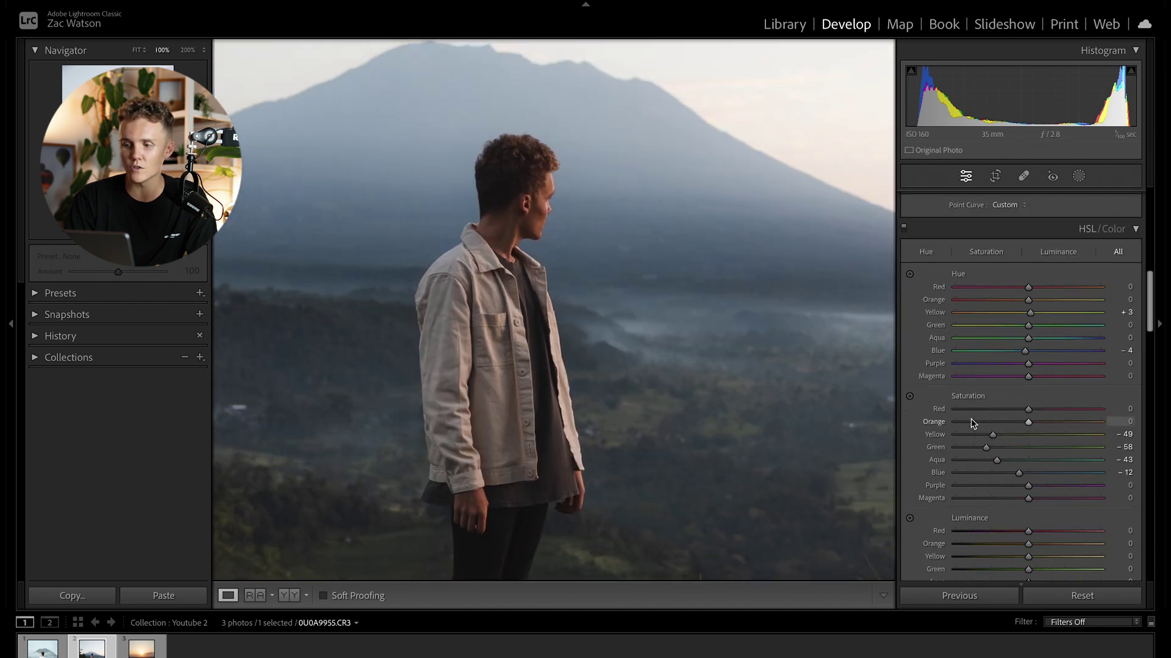
pyautogui.scroll(-8, 973, 422)
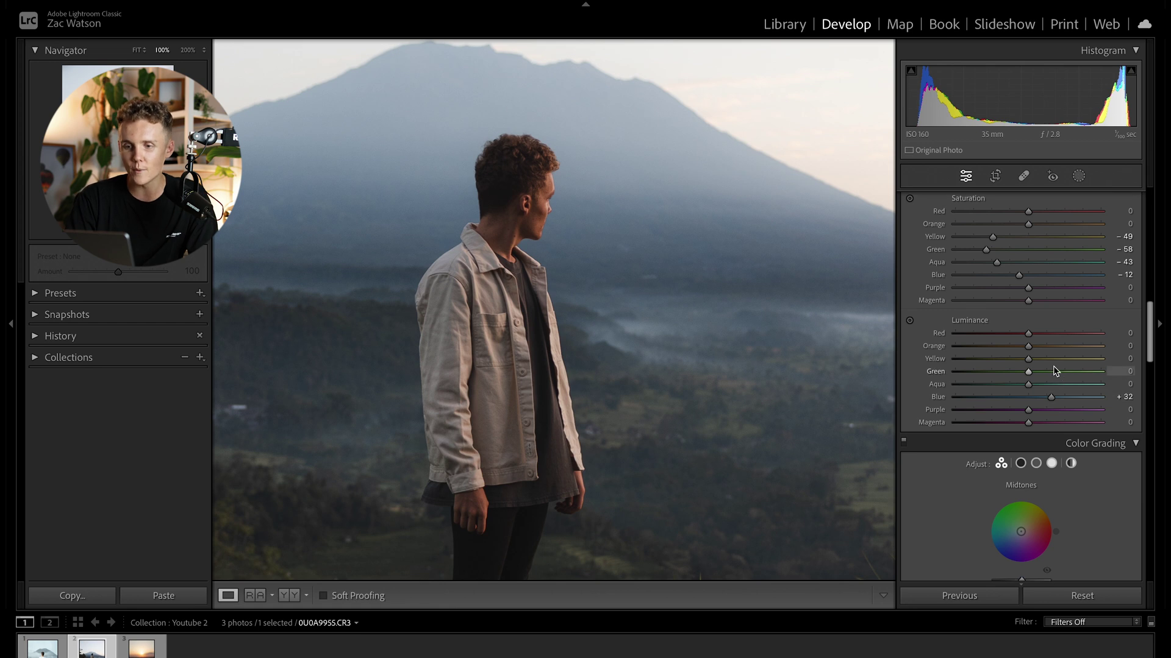
pyautogui.moveTo(1028, 346)
pyautogui.mouseDown()
pyautogui.moveTo(1054, 356)
pyautogui.moveTo(1017, 357)
pyautogui.moveTo(1034, 365)
pyautogui.mouseUp()
pyautogui.click(695, 335)
# Compare against the Before view and toggle HSL adjustments off and on, leaving them on
pyautogui.press('\\')
pyautogui.press('\\')
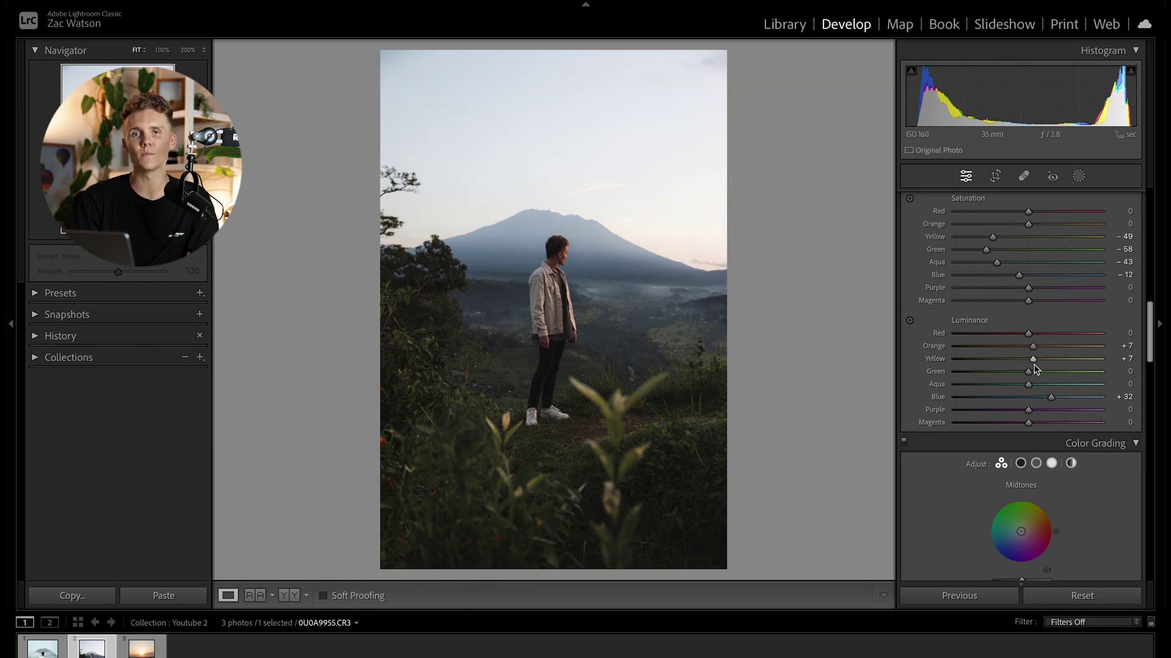
pyautogui.scroll(-3, 1029, 420)
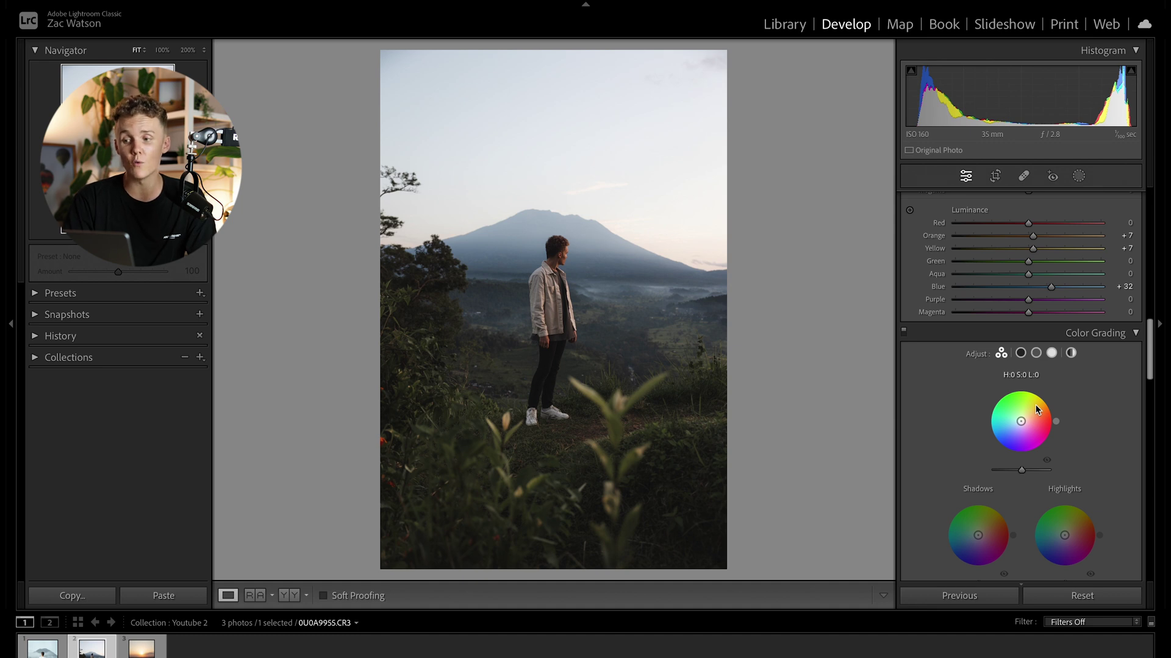
pyautogui.scroll(10, 1037, 410)
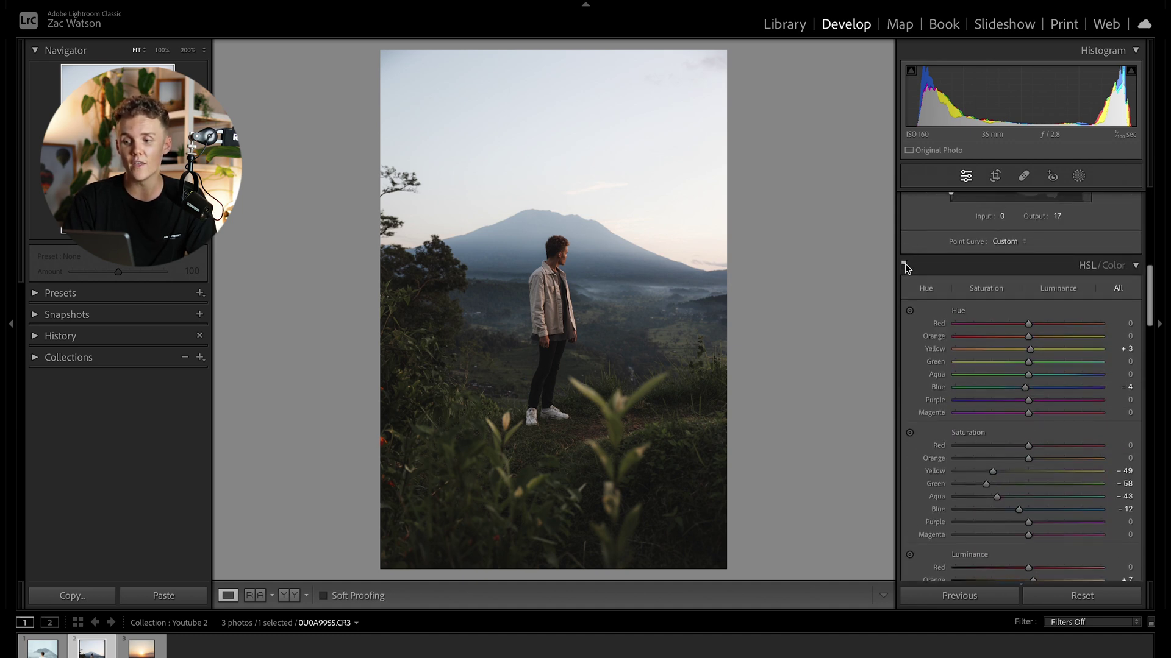
pyautogui.click(905, 266)
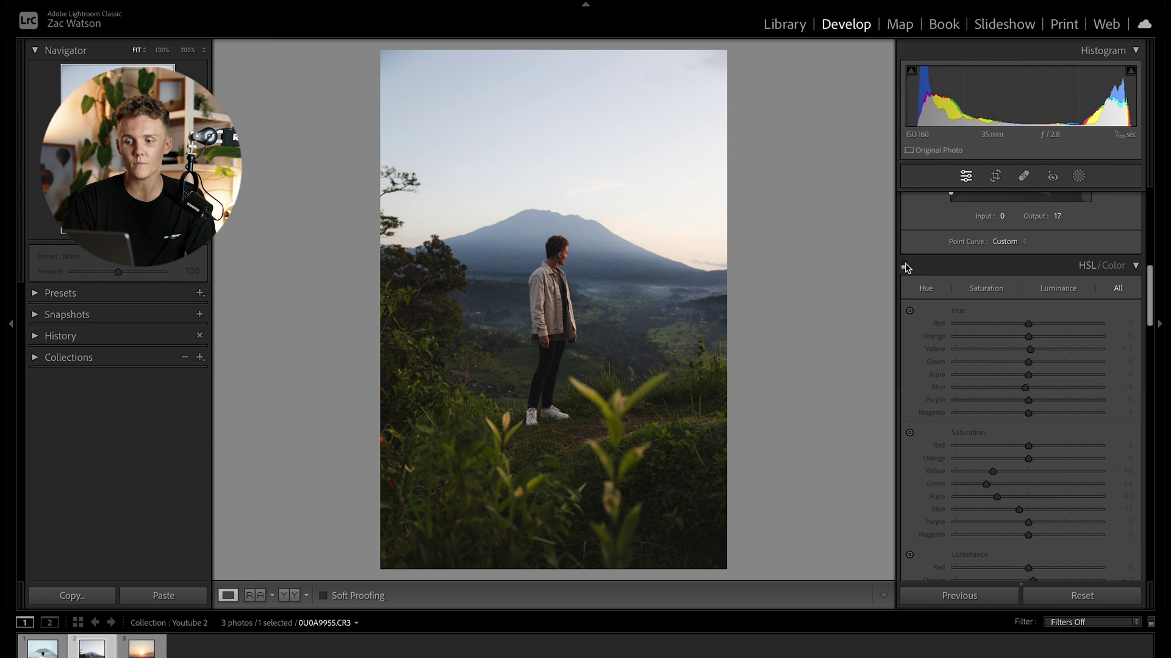
pyautogui.click(905, 267)
pyautogui.click(905, 266)
pyautogui.click(905, 266)
pyautogui.click(905, 266)
pyautogui.click(905, 267)
pyautogui.click(905, 267)
pyautogui.click(905, 266)
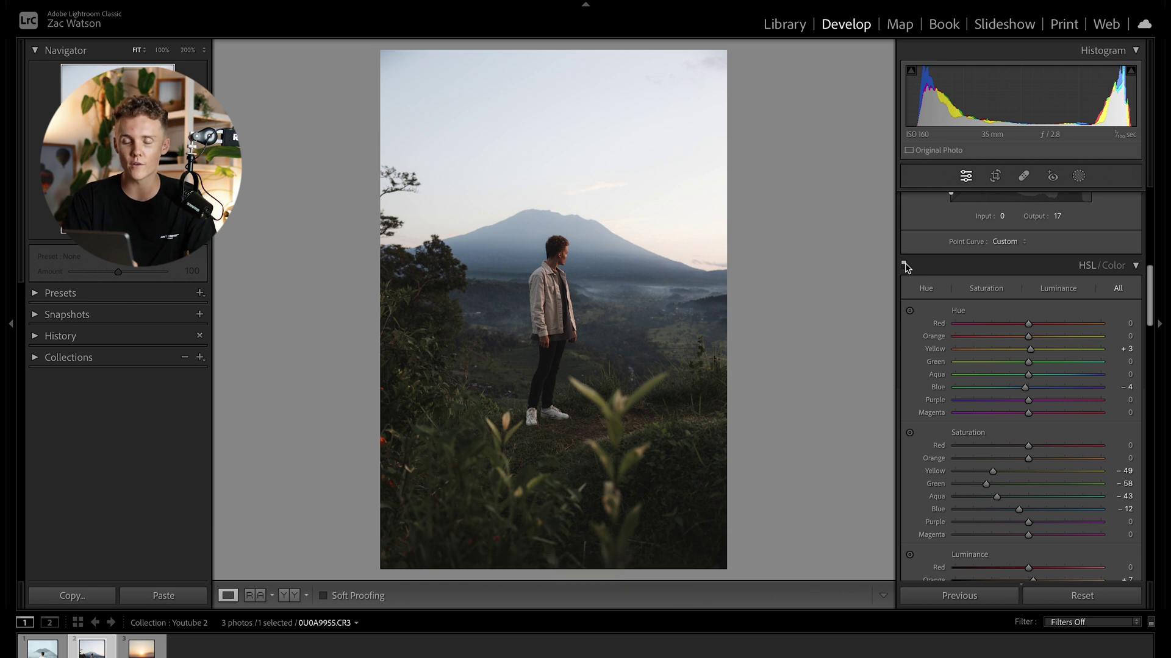
# Set the Global colour grading wheel to Hue 219, Saturation 6, then return to the three-way view
pyautogui.scroll(-10, 948, 368)
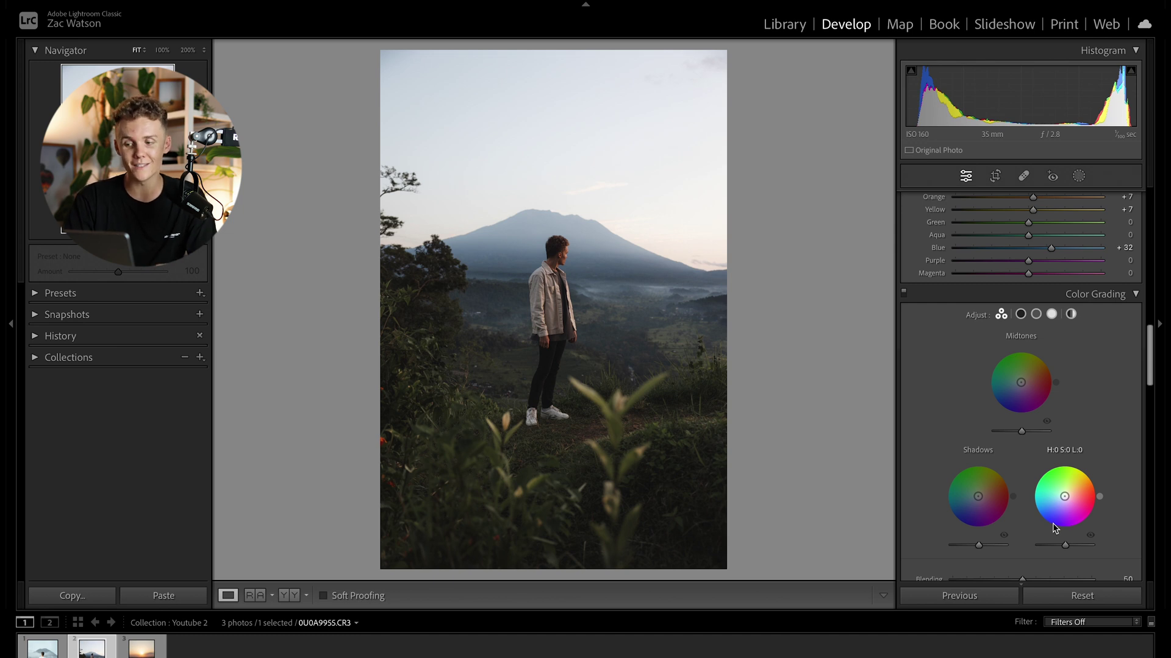
pyautogui.scroll(-1, 1054, 451)
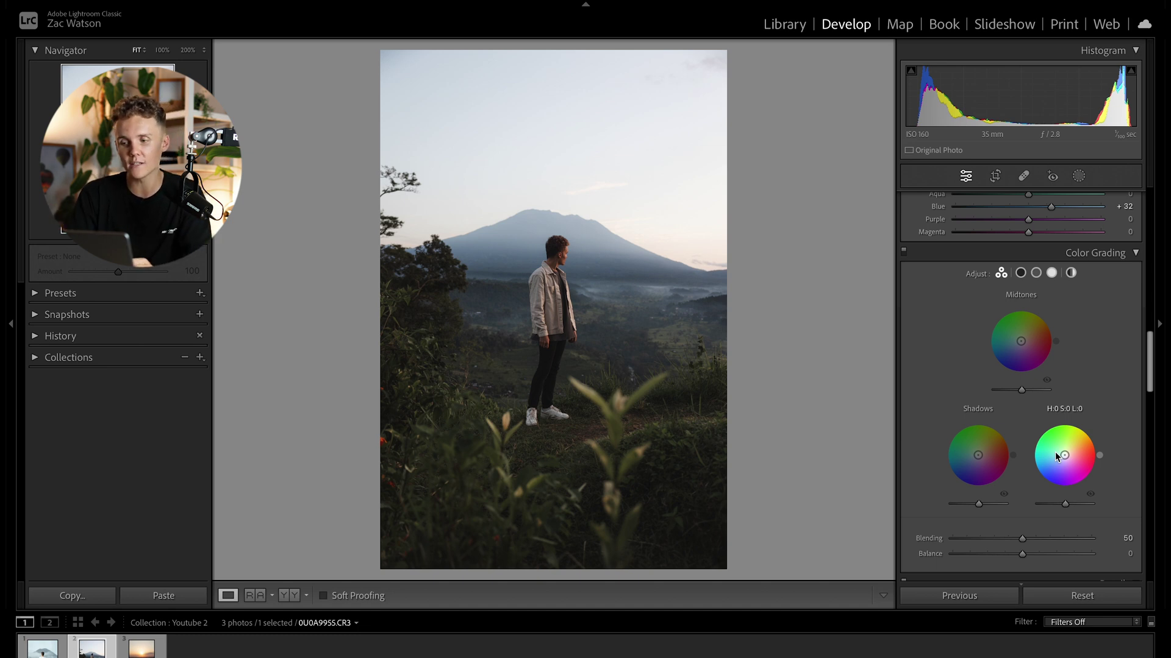
pyautogui.click(1070, 273)
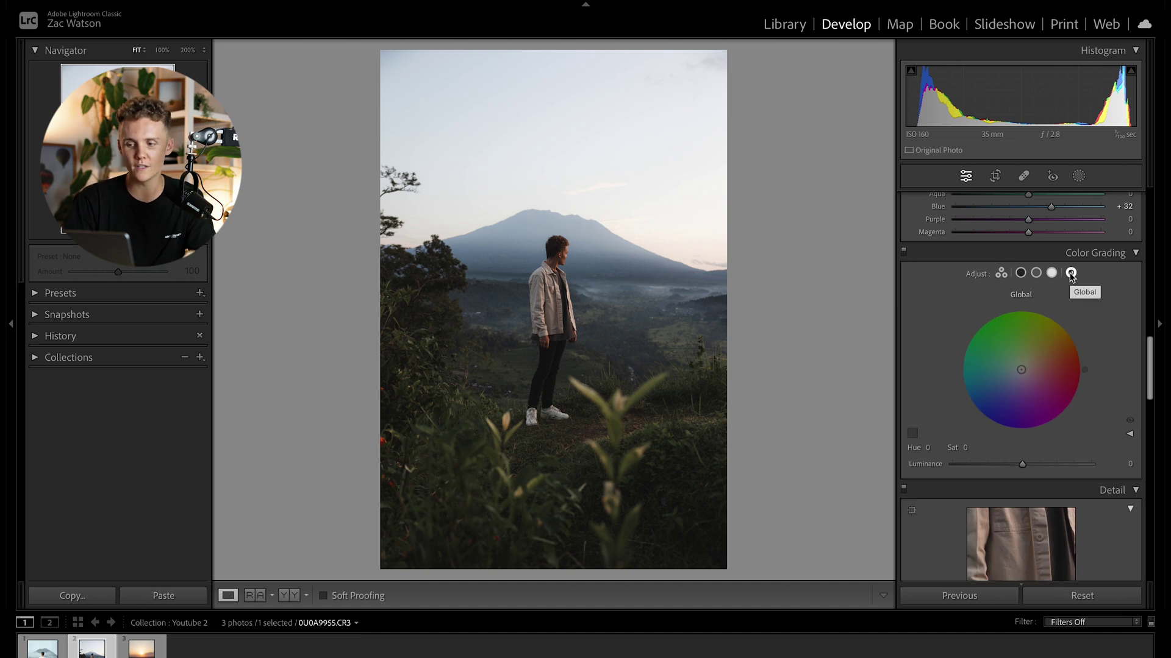
pyautogui.moveTo(1021, 370)
pyautogui.mouseDown()
pyautogui.moveTo(992, 390)
pyautogui.moveTo(1004, 380)
pyautogui.mouseUp()
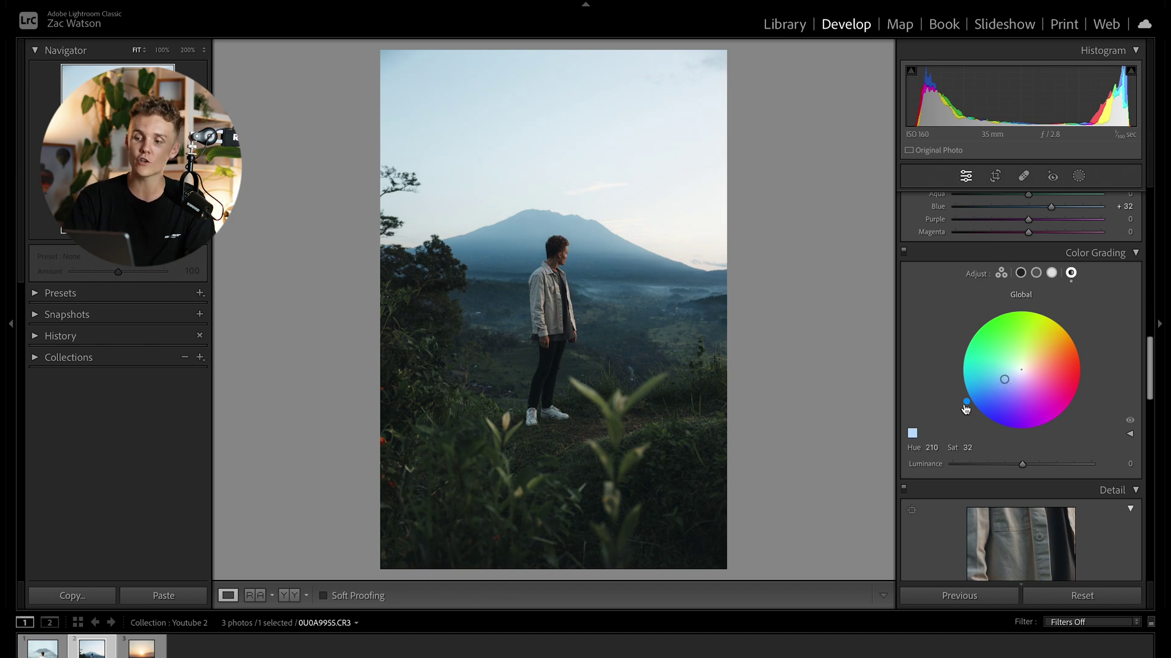
pyautogui.moveTo(966, 407)
pyautogui.mouseDown()
pyautogui.moveTo(963, 366)
pyautogui.moveTo(992, 320)
pyautogui.moveTo(1054, 321)
pyautogui.moveTo(1084, 356)
pyautogui.moveTo(1041, 425)
pyautogui.moveTo(973, 410)
pyautogui.mouseUp()
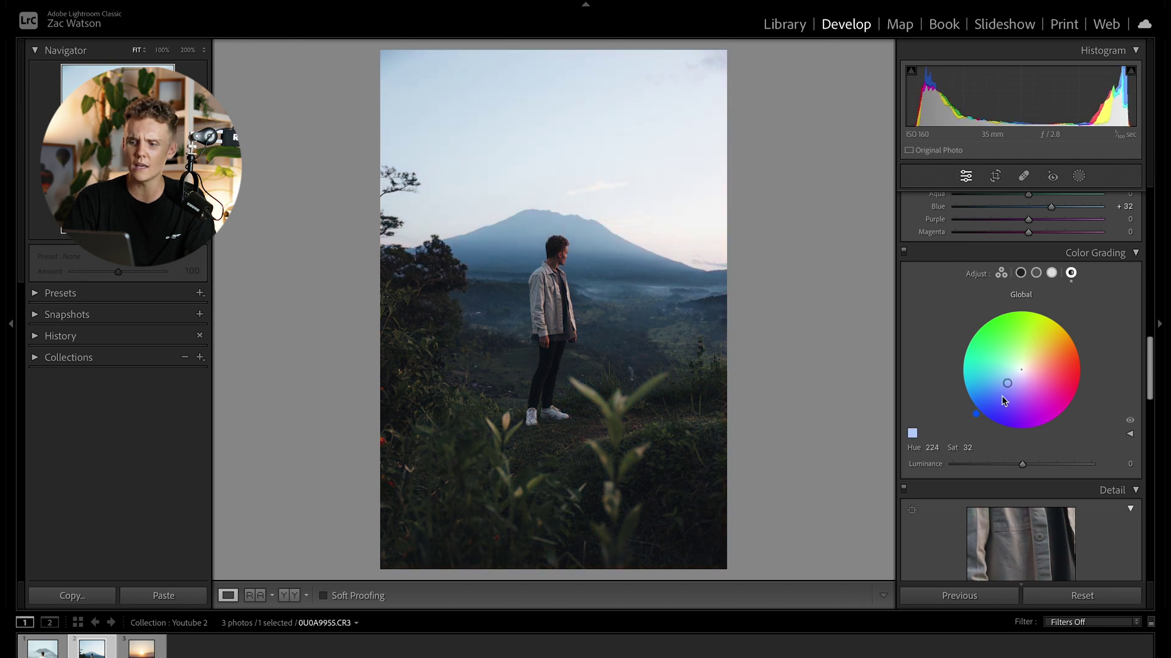
pyautogui.moveTo(974, 412); pyautogui.dragTo(1014, 375)
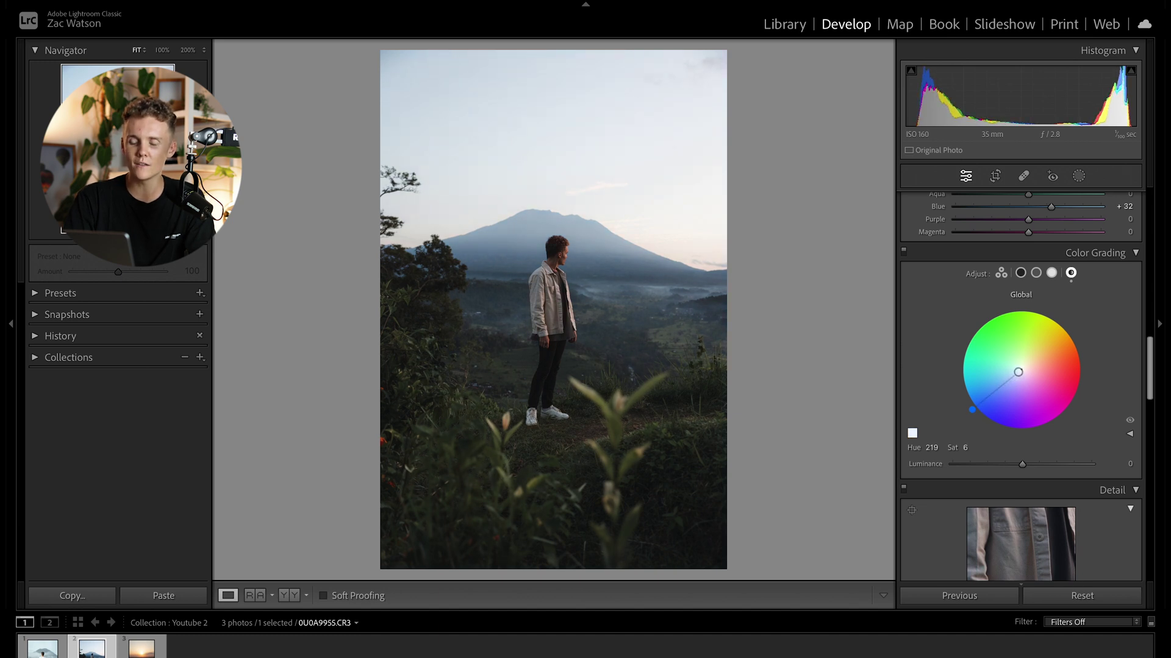
pyautogui.click(1051, 273)
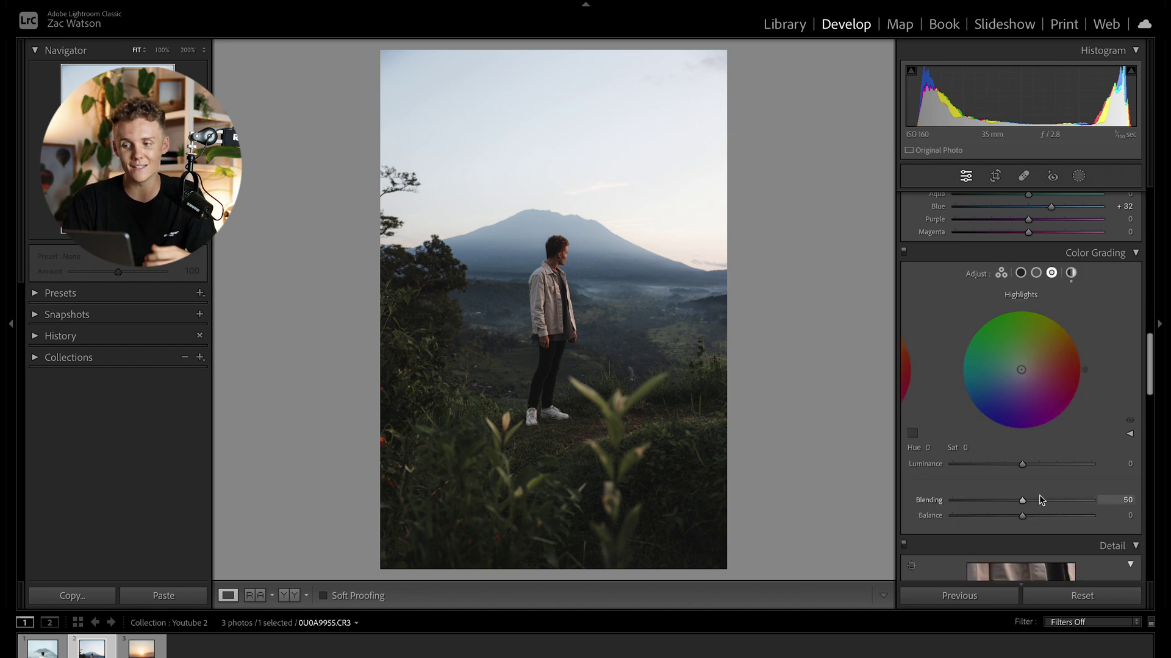
pyautogui.click(1004, 276)
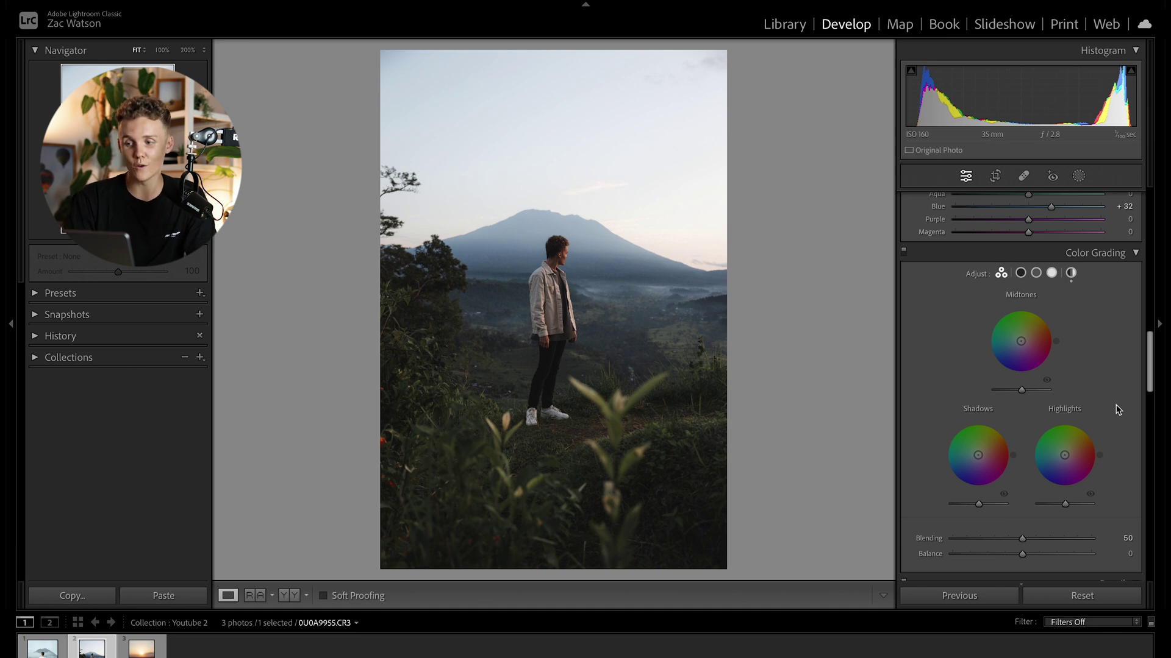
# Toggle Color Grading off and on to compare the global blue tint
pyautogui.click(904, 252)
pyautogui.click(905, 251)
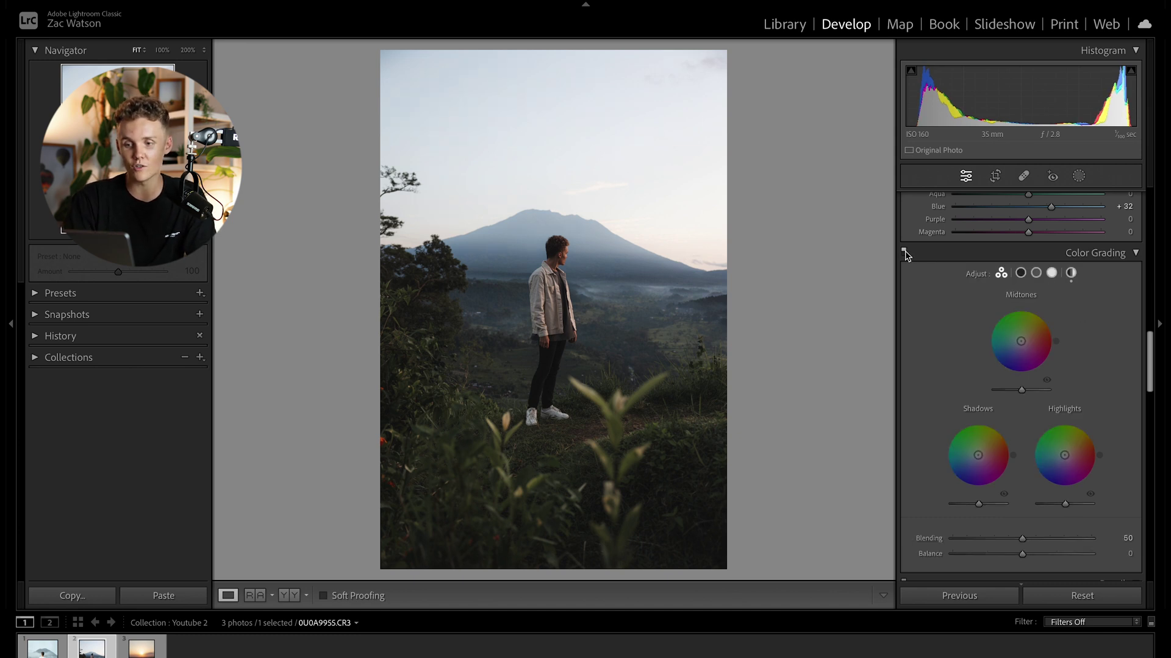
pyautogui.click(904, 251)
pyautogui.click(905, 251)
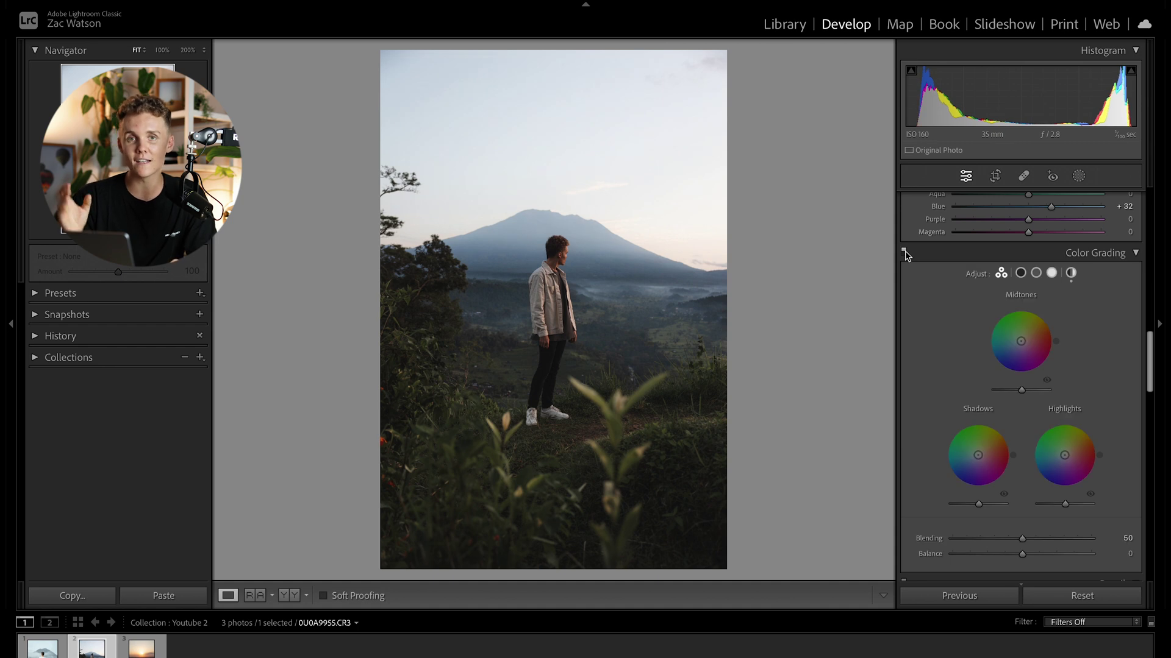
# Tint highlights slightly blue, reset shadows to neutral, and warm midtones to Hue 31, Saturation 13
pyautogui.moveTo(1064, 455); pyautogui.dragTo(1061, 456)
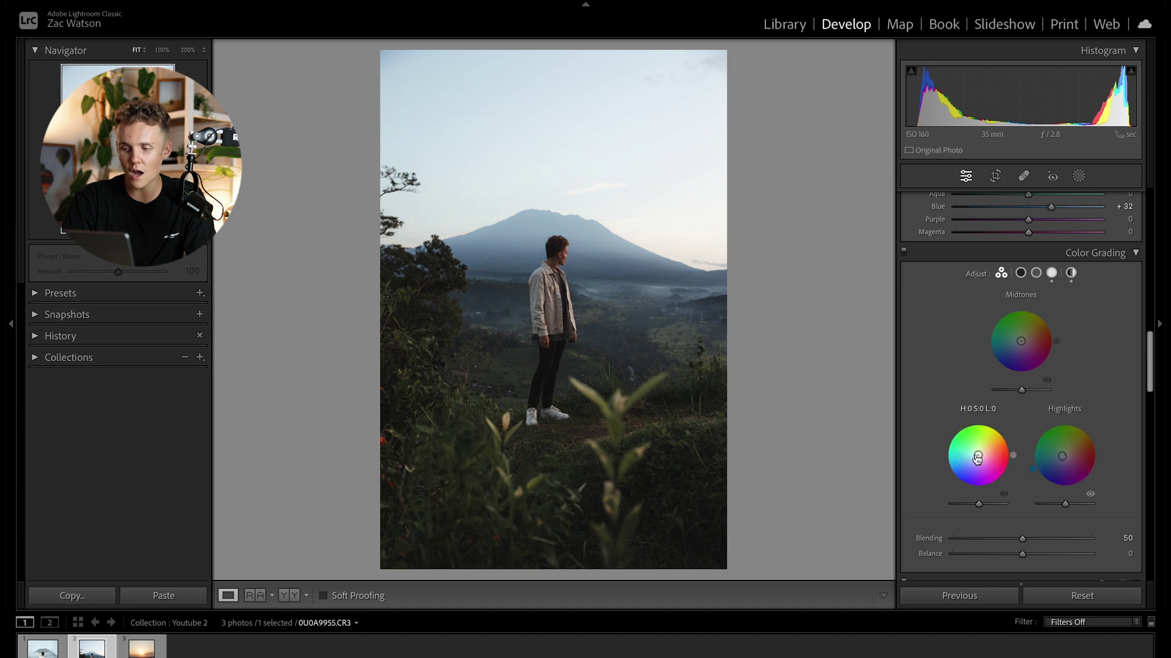
pyautogui.moveTo(978, 456); pyautogui.dragTo(985, 458)
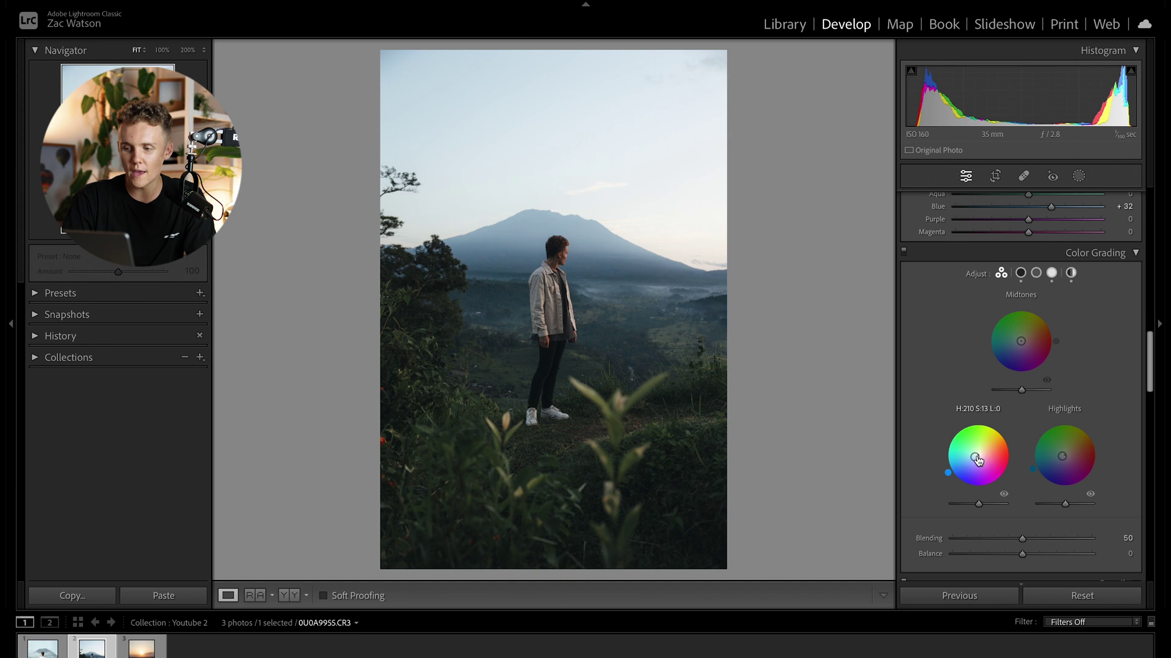
pyautogui.doubleClick(974, 457)
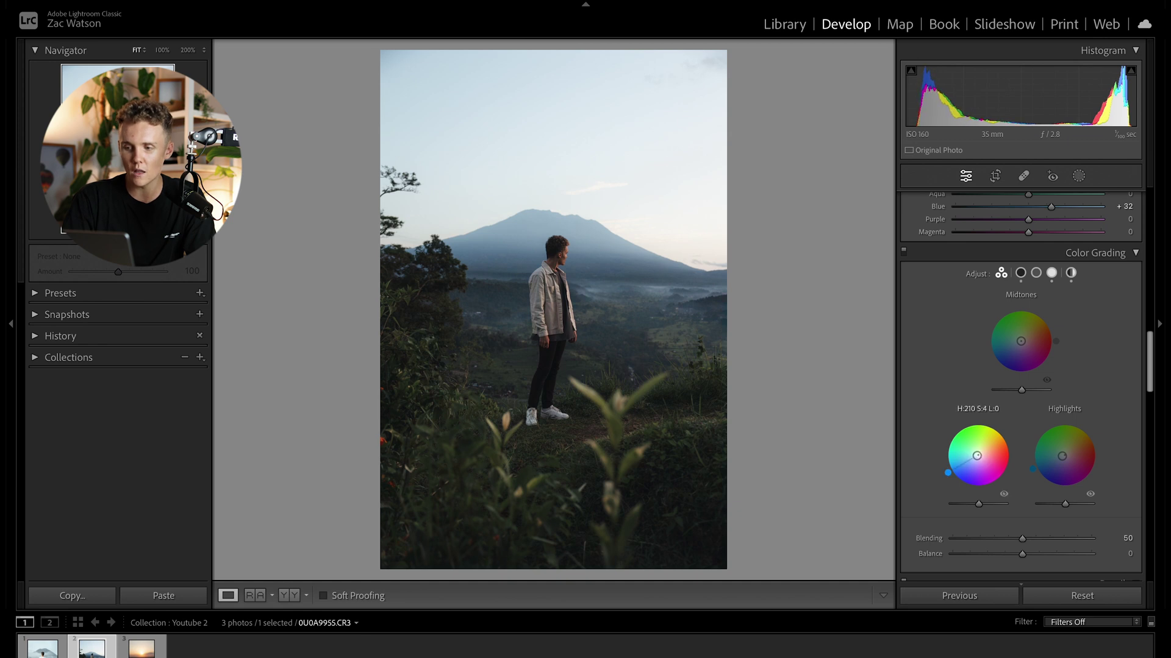
pyautogui.moveTo(1020, 340); pyautogui.dragTo(1025, 339)
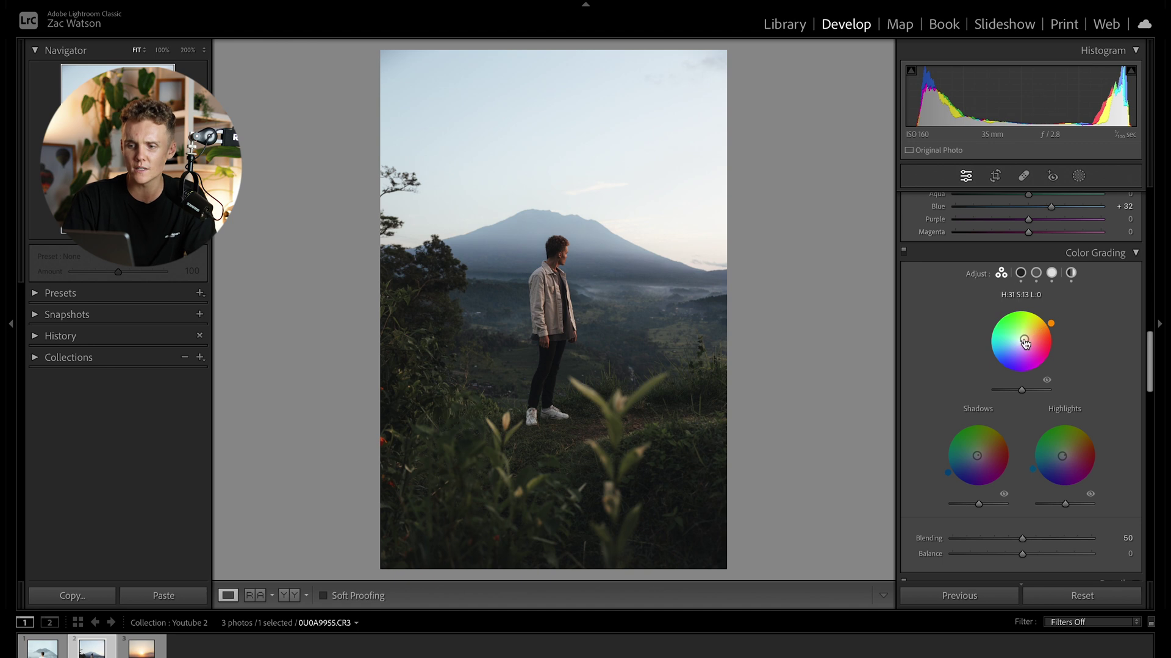
# Toggle Color Grading off and on again to compare the three-way grade
pyautogui.click(904, 252)
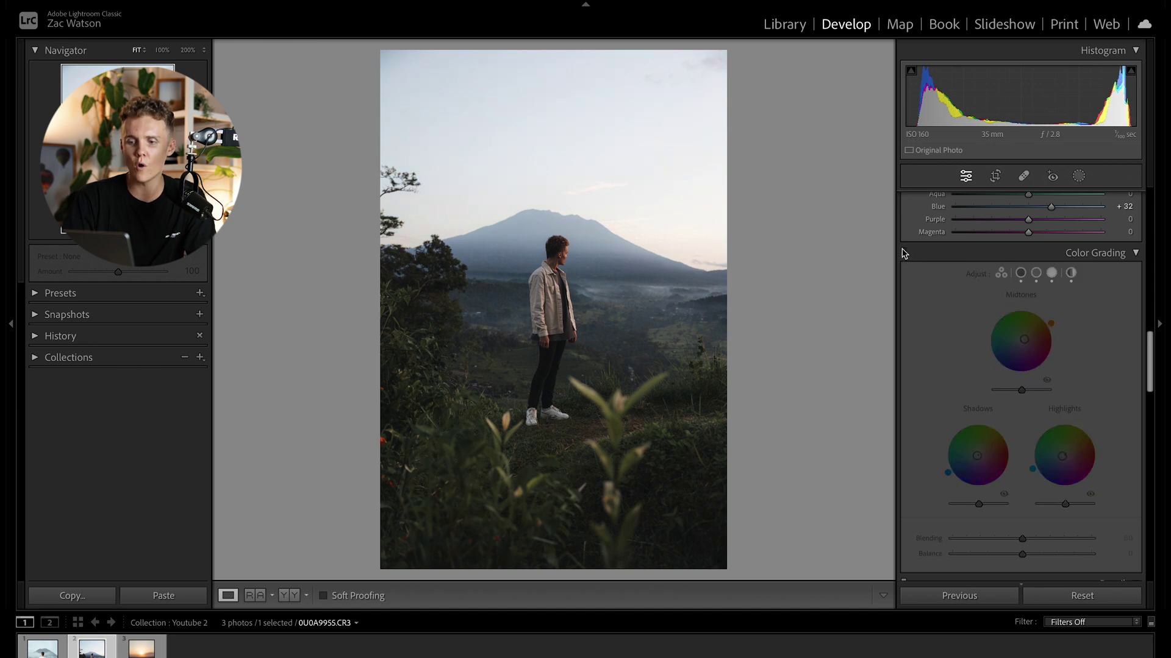
pyautogui.click(904, 252)
pyautogui.click(903, 252)
pyautogui.click(904, 252)
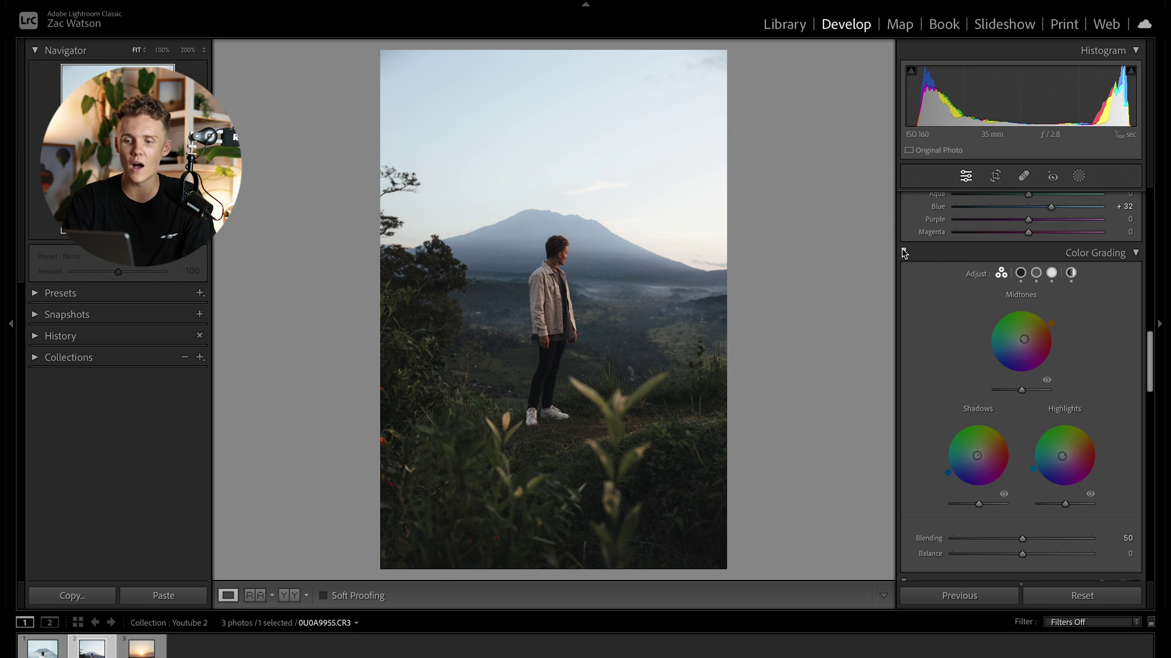
# Set calibration Red and Green to Hue -4, Sat -3 and Blue to Hue -7, Sat -6, then compare Before
pyautogui.scroll(-10, 951, 421)
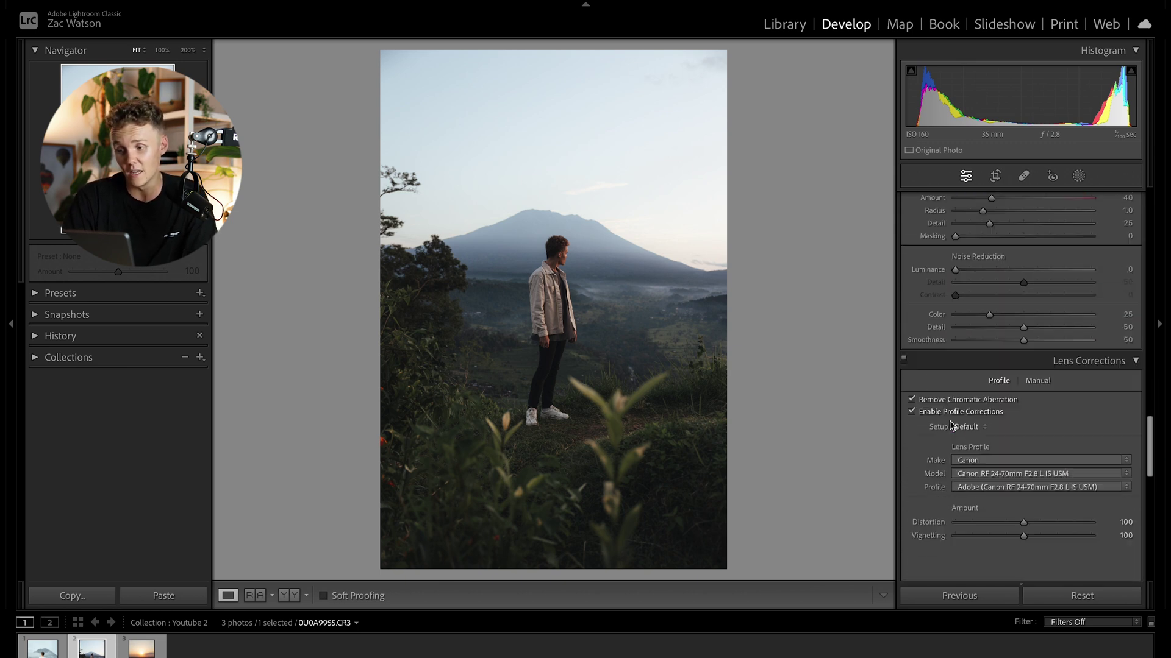
pyautogui.scroll(-6, 949, 423)
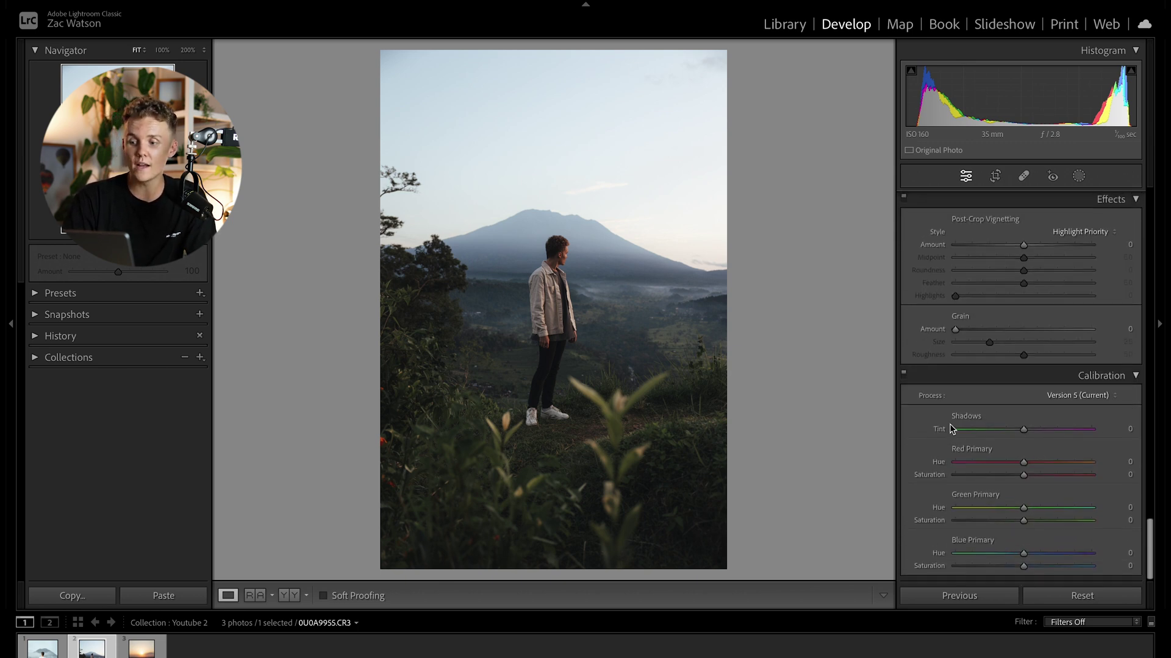
pyautogui.moveTo(1022, 463); pyautogui.dragTo(1023, 511)
pyautogui.press('Down')
pyautogui.press('Down')
pyautogui.press('Down')
pyautogui.press('Down')
pyautogui.press('Down')
pyautogui.moveTo(1024, 522); pyautogui.dragTo(1019, 566)
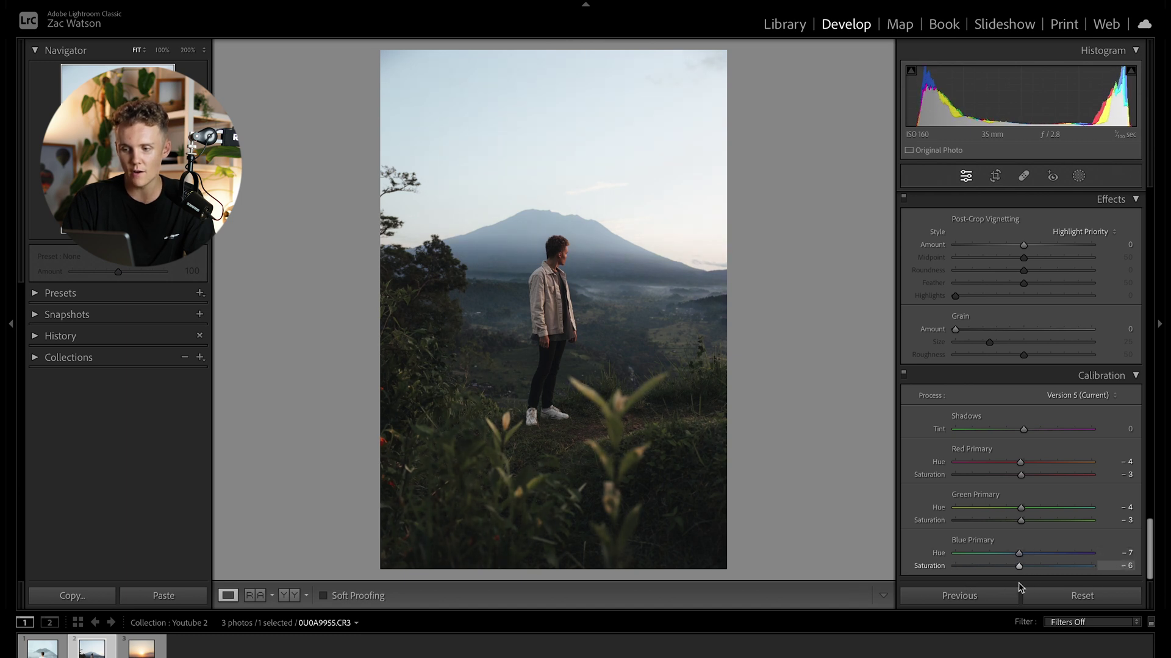
pyautogui.scroll(20, 998, 324)
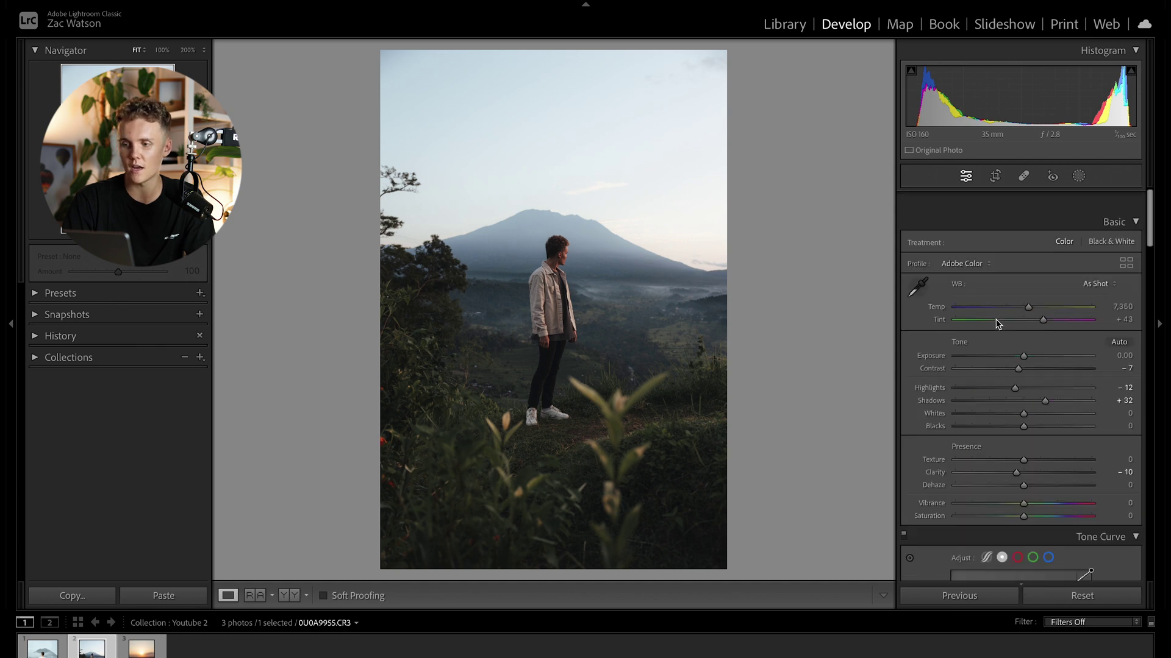
pyautogui.scroll(-2, 997, 324)
pyautogui.press('\\')
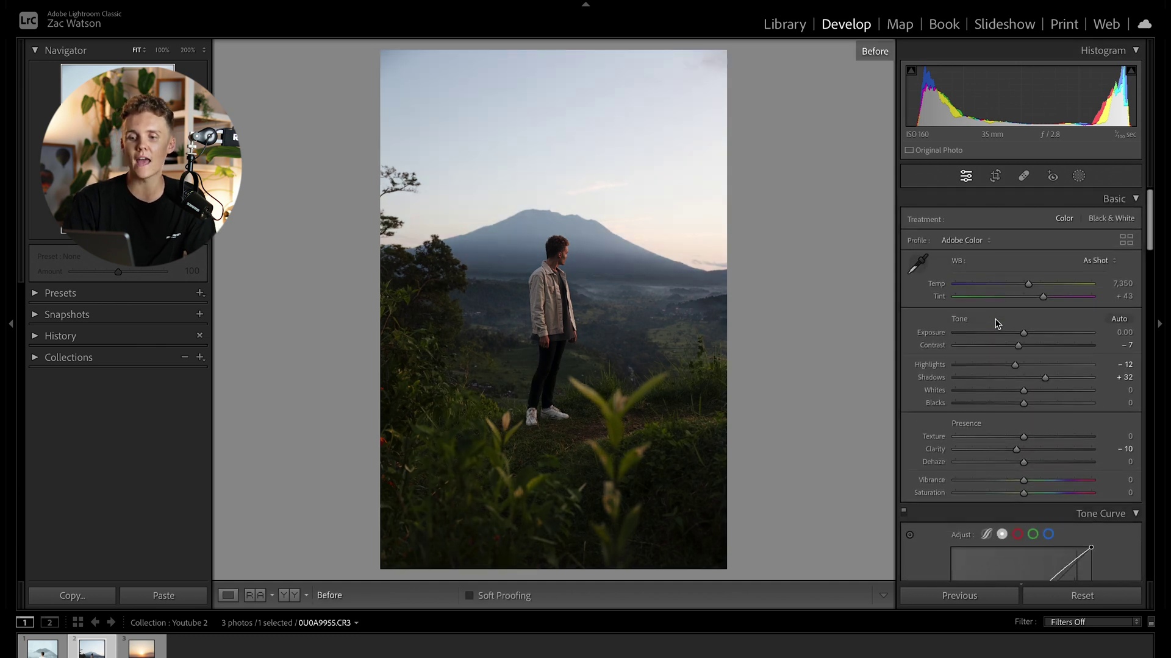
pyautogui.press('\\')
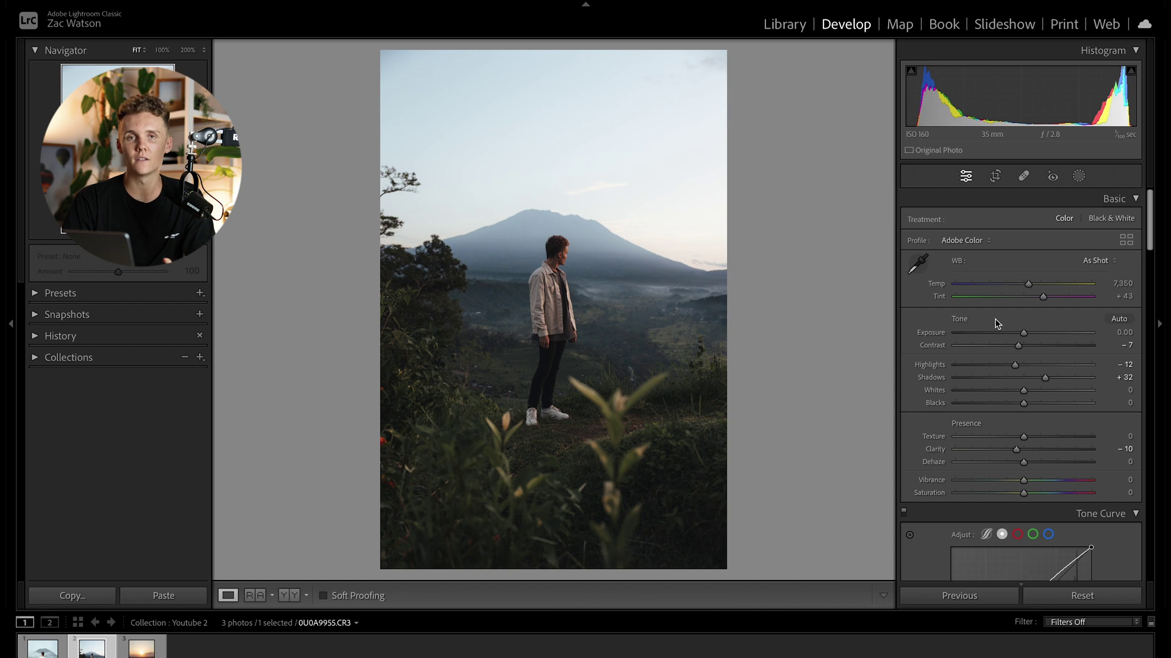
# Add a Sky mask darkened to -0.50 exposure and cooled to Temp -4
pyautogui.click(1078, 177)
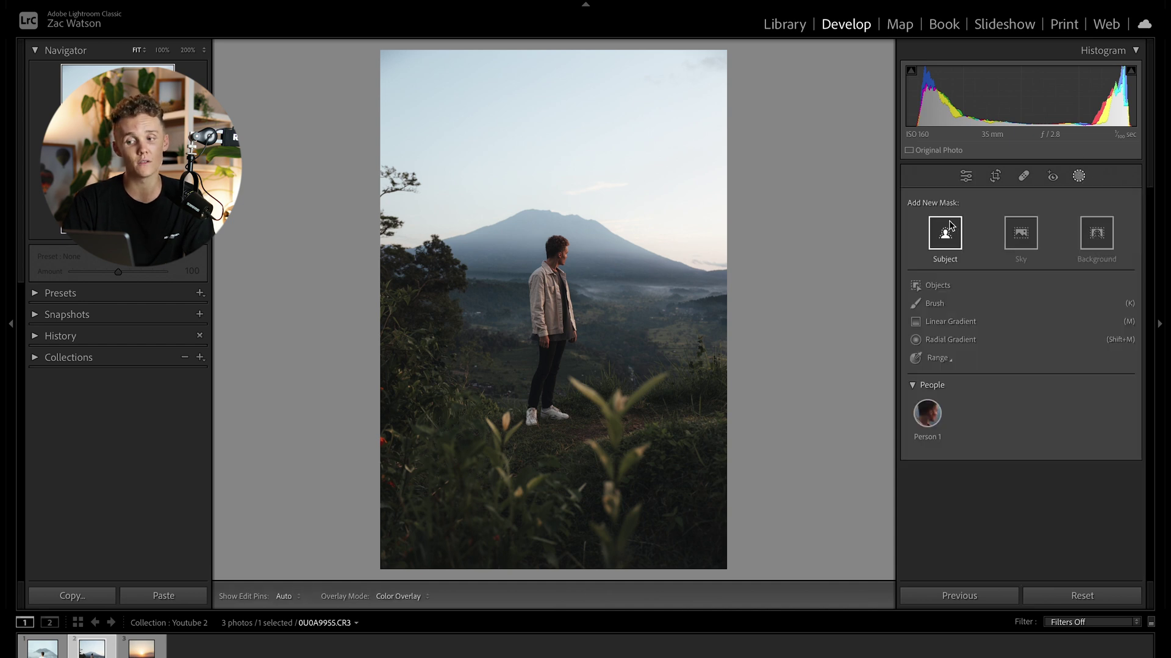
pyautogui.click(1035, 236)
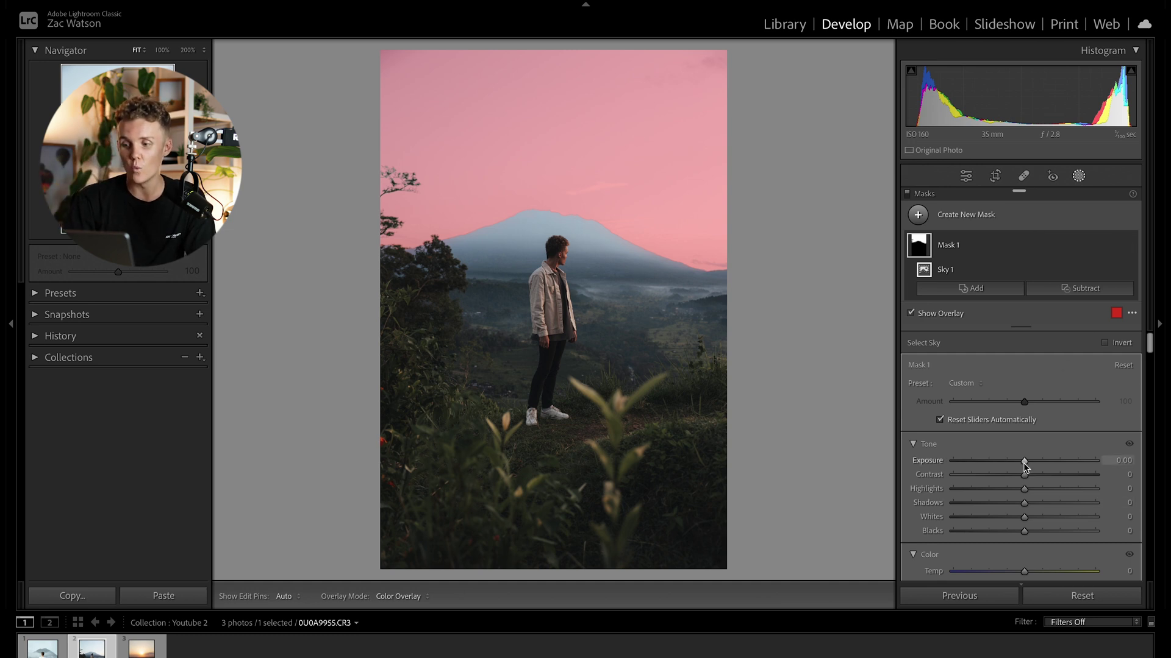
pyautogui.press('o')
pyautogui.moveTo(1024, 462); pyautogui.dragTo(1017, 463)
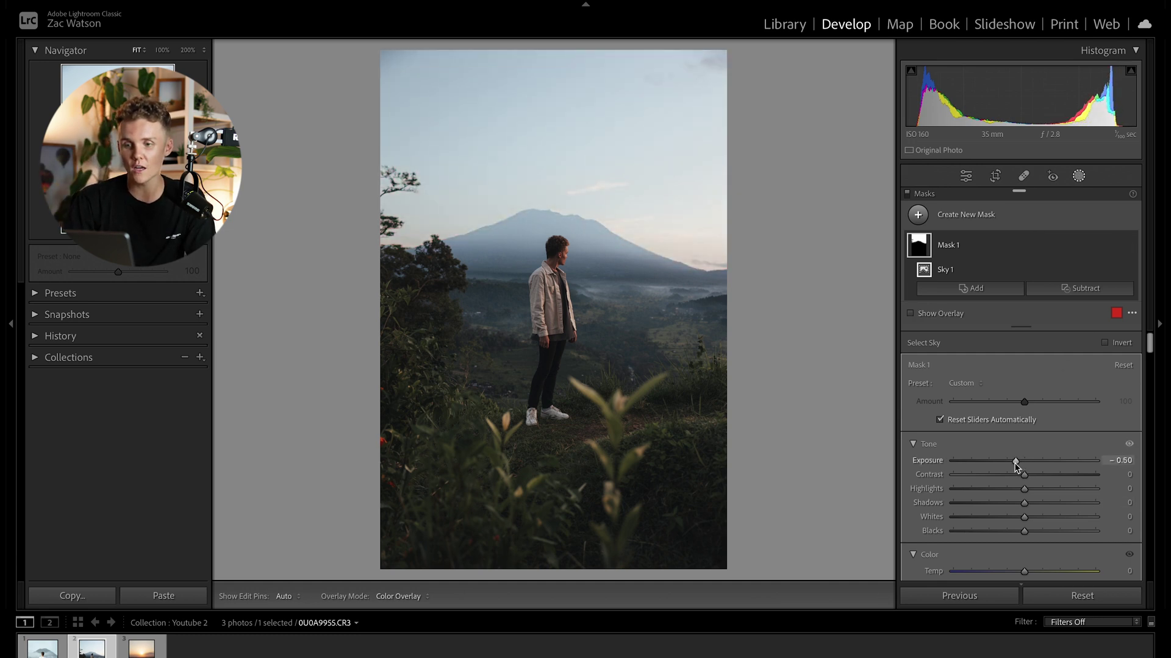
pyautogui.scroll(-2, 1023, 488)
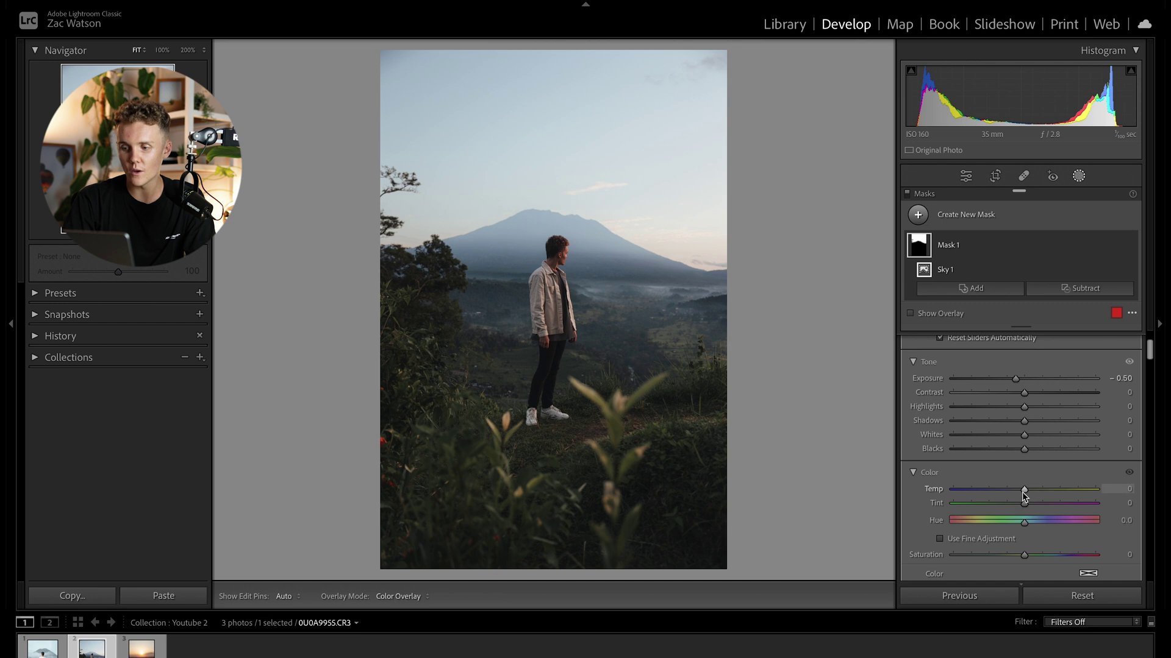
pyautogui.moveTo(1023, 492); pyautogui.dragTo(1019, 490)
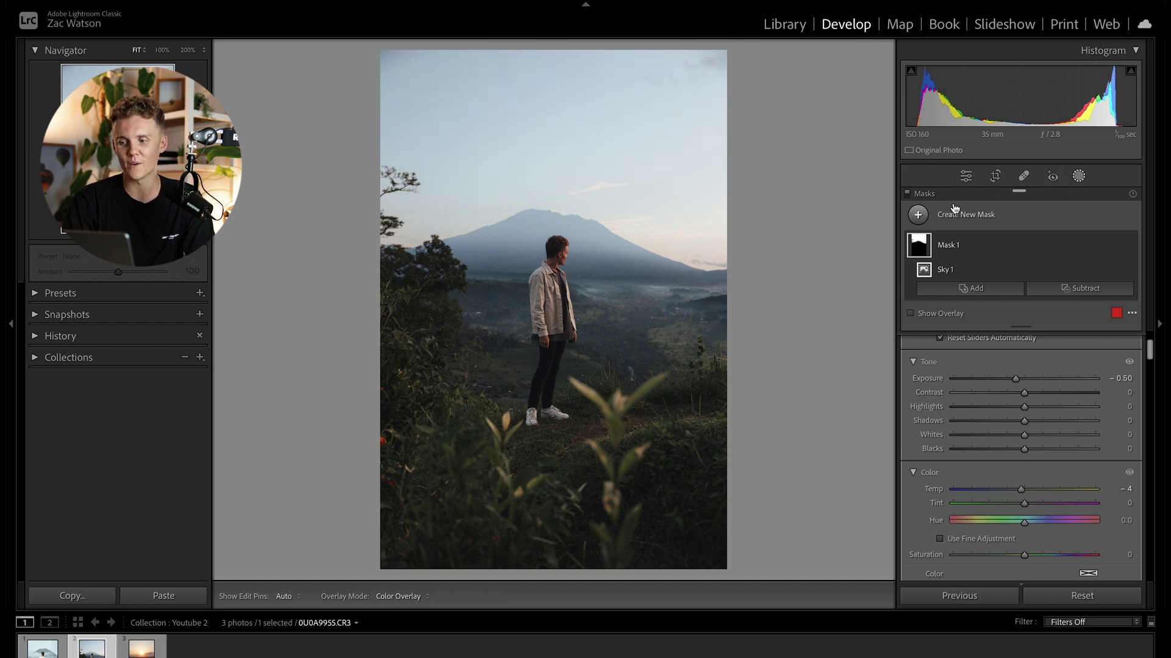
# Add an Entire Person mask for Person 1 and lift its exposure to +0.17
pyautogui.click(918, 215)
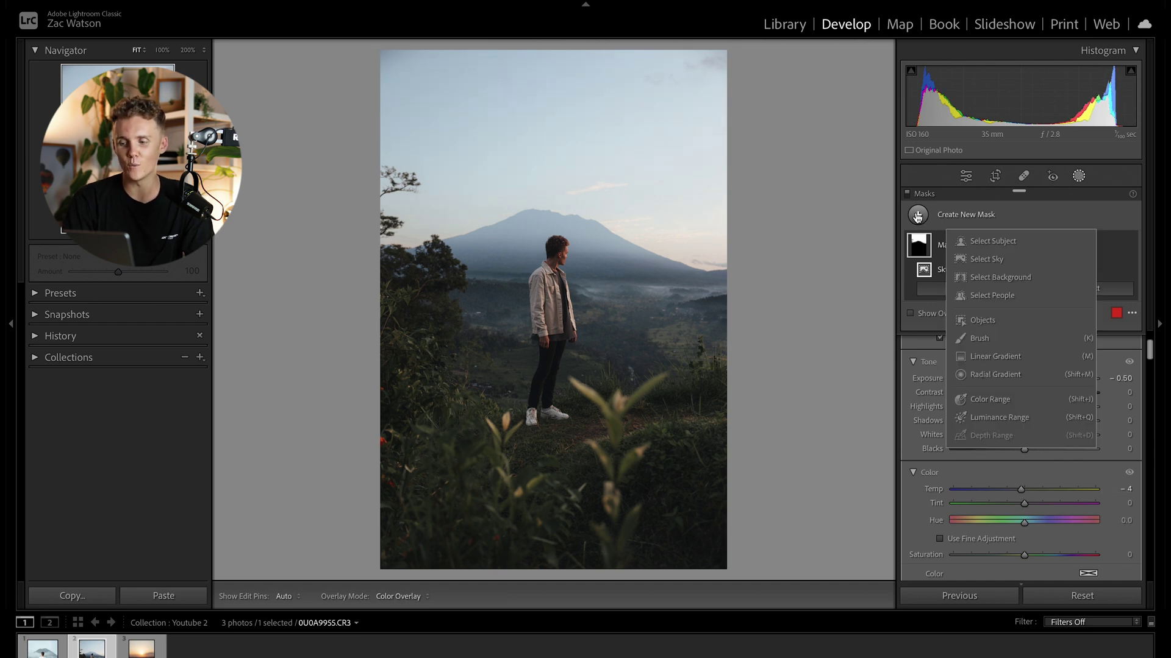
pyautogui.click(992, 296)
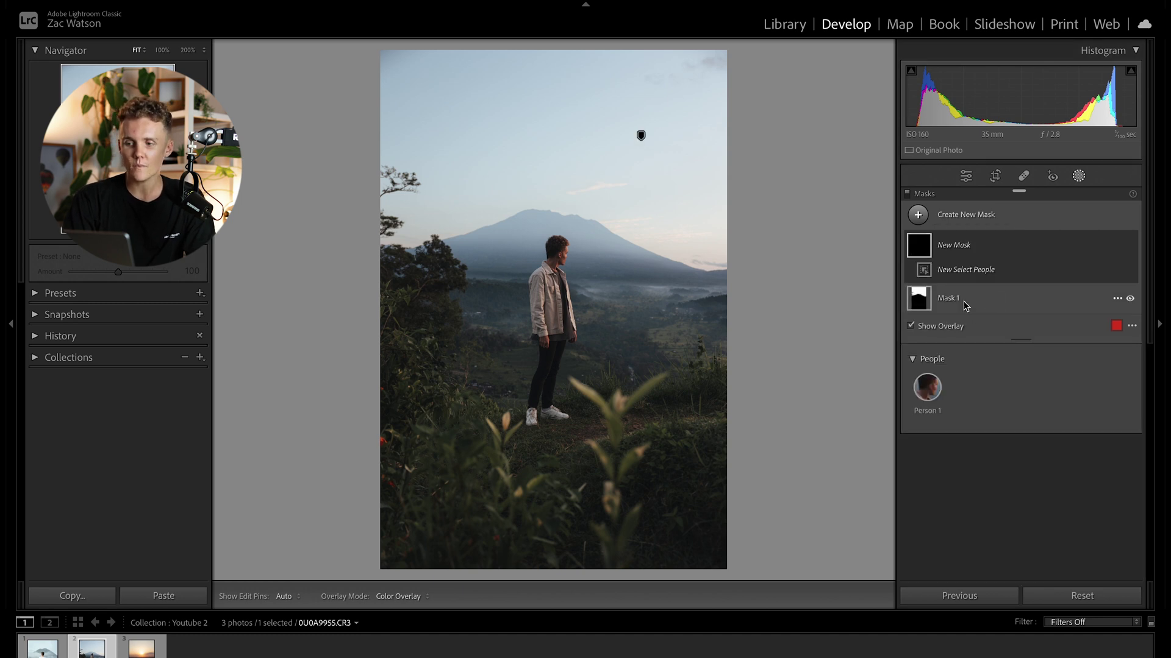
pyautogui.click(927, 387)
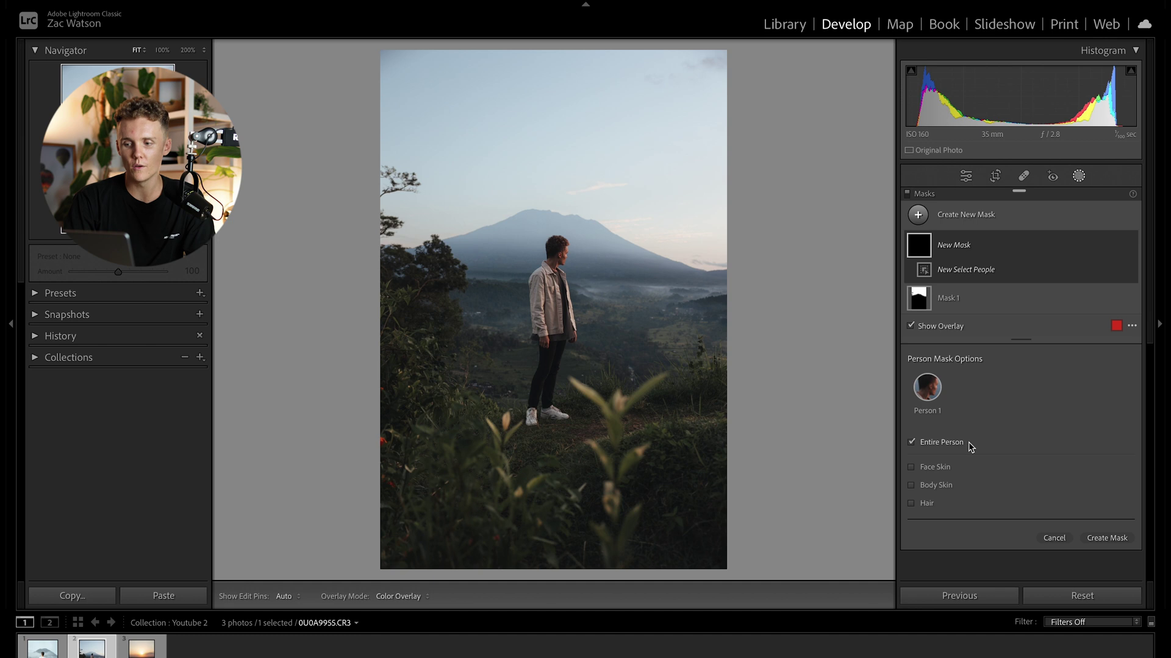
pyautogui.click(1106, 538)
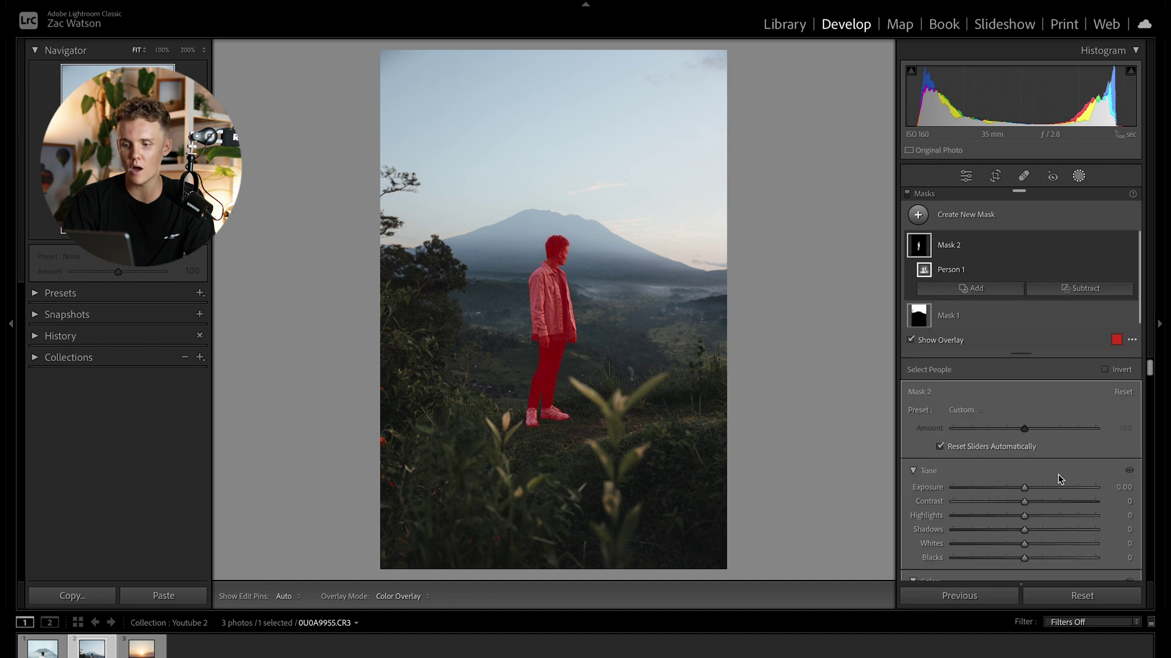
pyautogui.moveTo(1025, 488); pyautogui.dragTo(1029, 491)
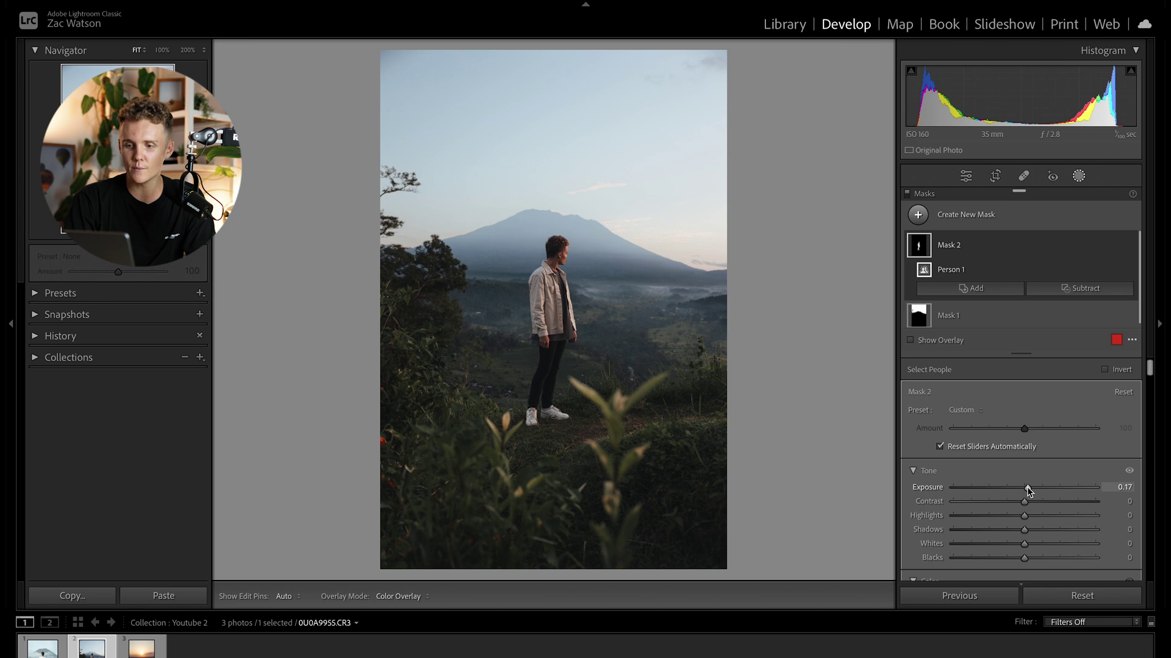
# Add an inverted radial gradient around the subject at -0.70 exposure to darken the edges
pyautogui.click(917, 215)
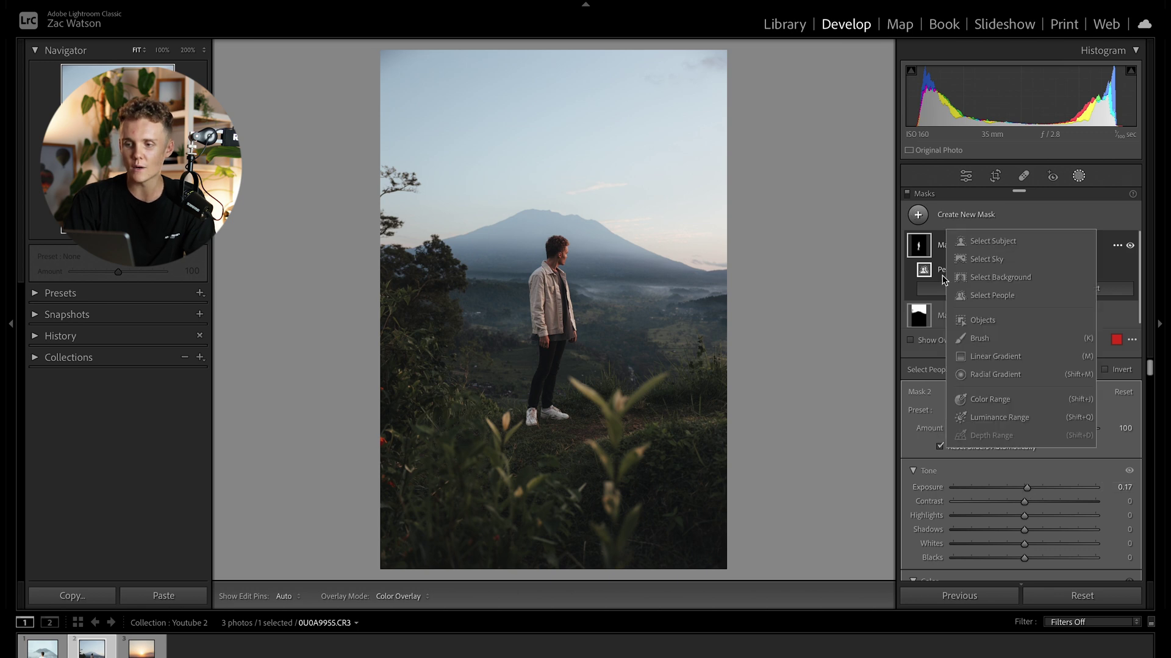
pyautogui.click(967, 383)
pyautogui.moveTo(528, 184); pyautogui.dragTo(775, 571)
pyautogui.moveTo(518, 256); pyautogui.dragTo(518, 323)
pyautogui.click(1104, 369)
pyautogui.moveTo(1030, 508); pyautogui.dragTo(1011, 508)
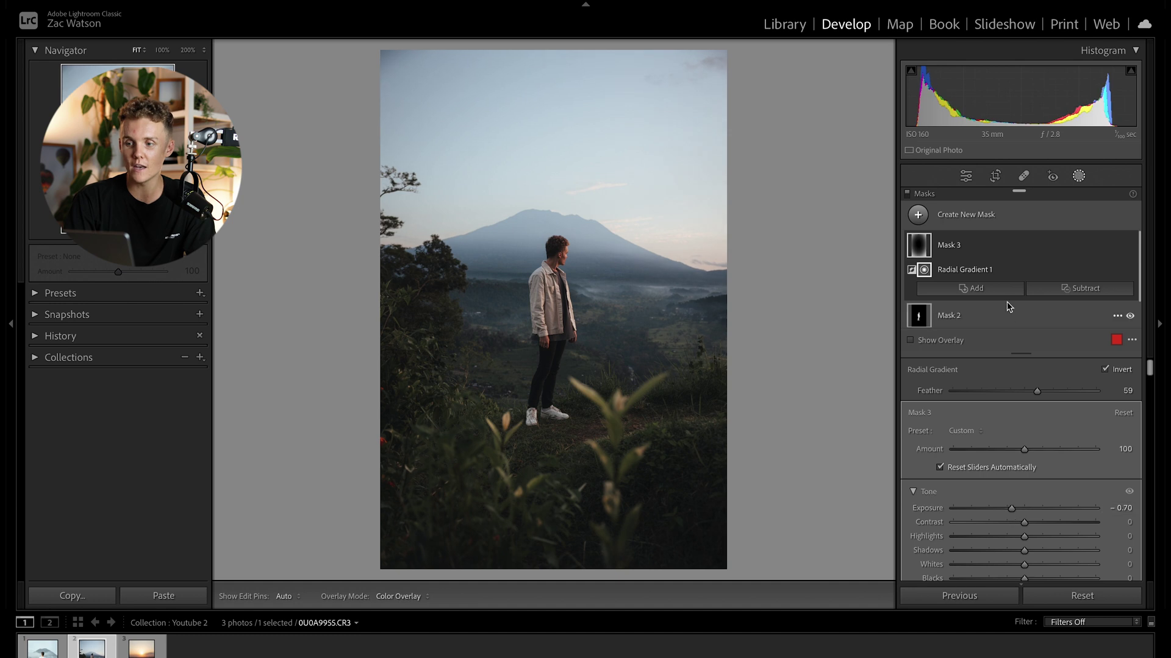
# Raise the Sky mask's exposure to lessen its darkening
pyautogui.click(979, 304)
pyautogui.click(969, 312)
pyautogui.moveTo(1015, 490); pyautogui.dragTo(1021, 494)
# Add a linear gradient from the top-left brightened to 0.64 exposure
pyautogui.click(920, 217)
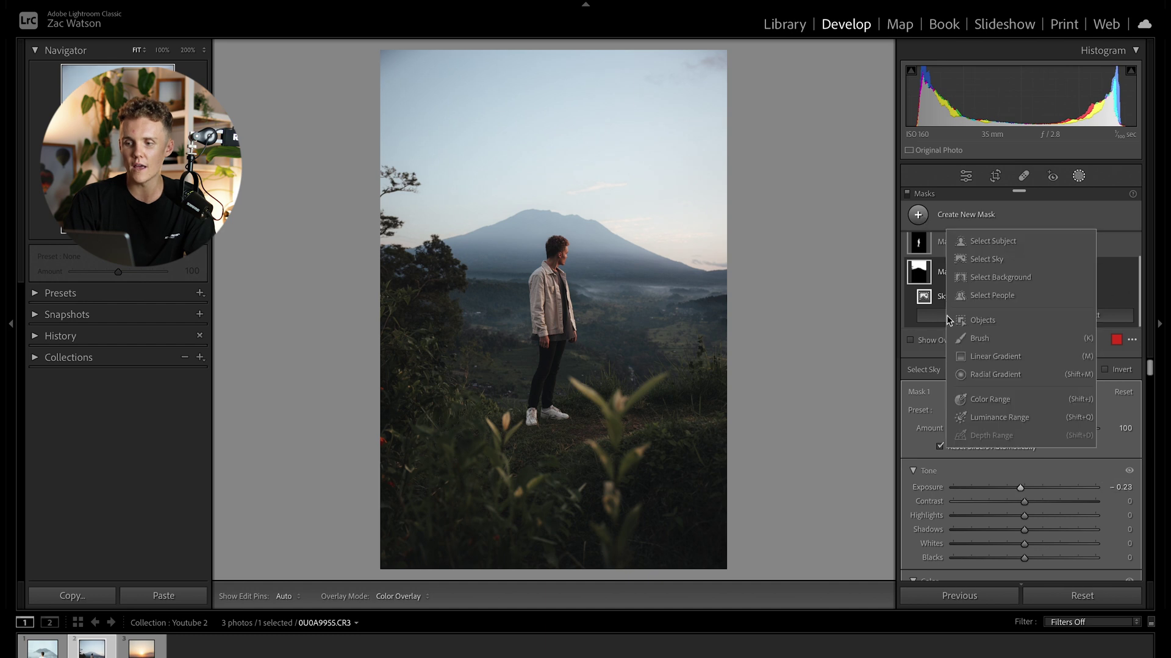
pyautogui.click(958, 364)
pyautogui.moveTo(370, 49); pyautogui.dragTo(395, 87)
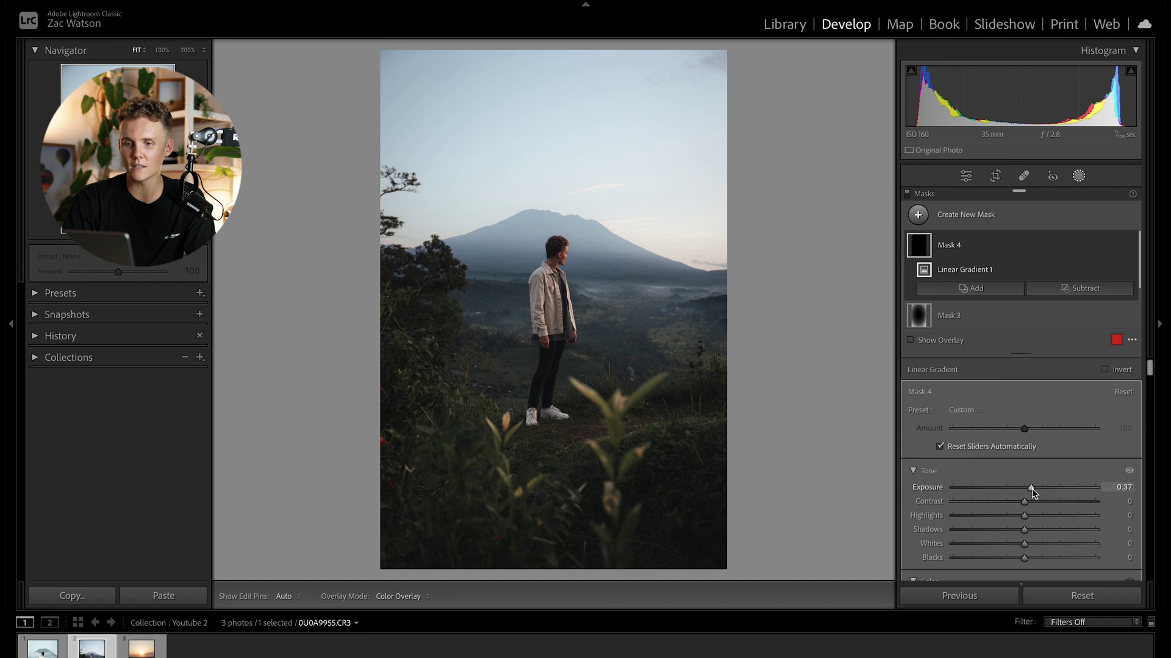
pyautogui.moveTo(1033, 488); pyautogui.dragTo(1034, 488)
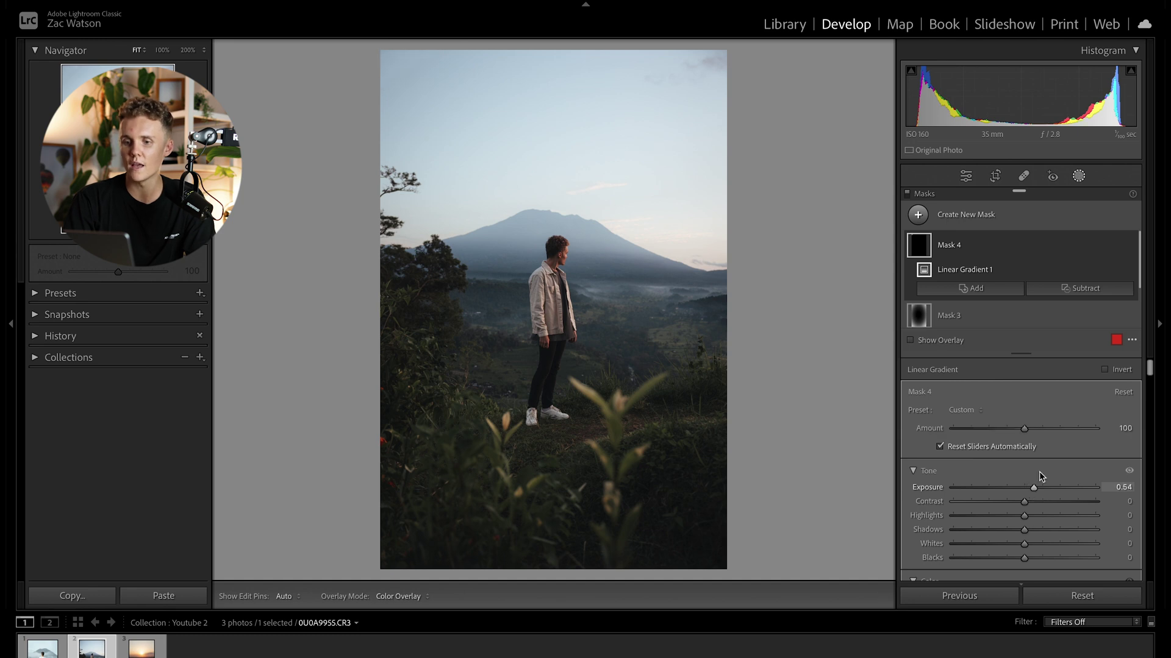
# Add a tilted radial gradient over the sky with Exposure 0.32, Clarity -9 and Dehaze -15
pyautogui.click(918, 215)
pyautogui.click(997, 374)
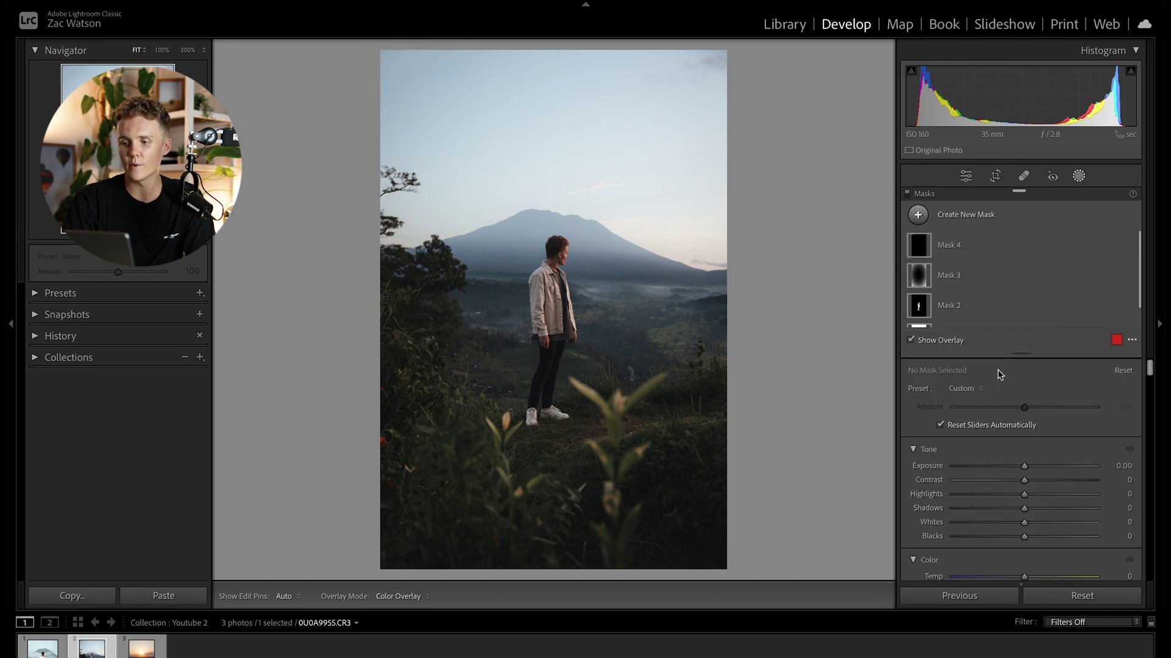
pyautogui.moveTo(779, 214); pyautogui.dragTo(1048, 284)
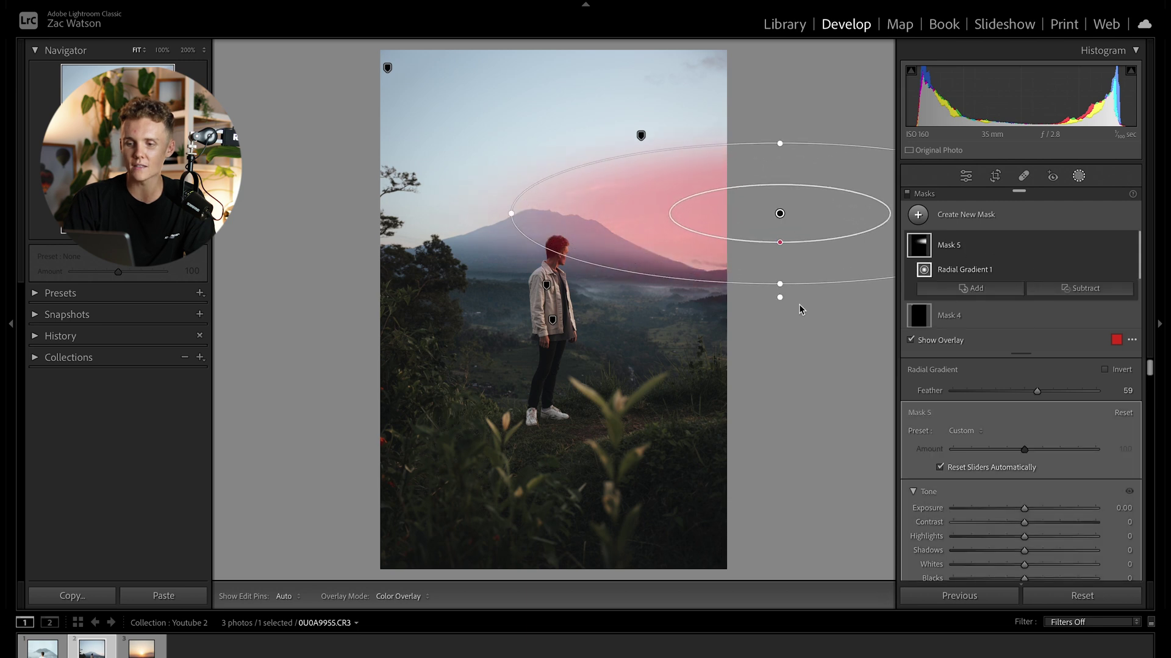
pyautogui.moveTo(785, 299); pyautogui.dragTo(805, 300)
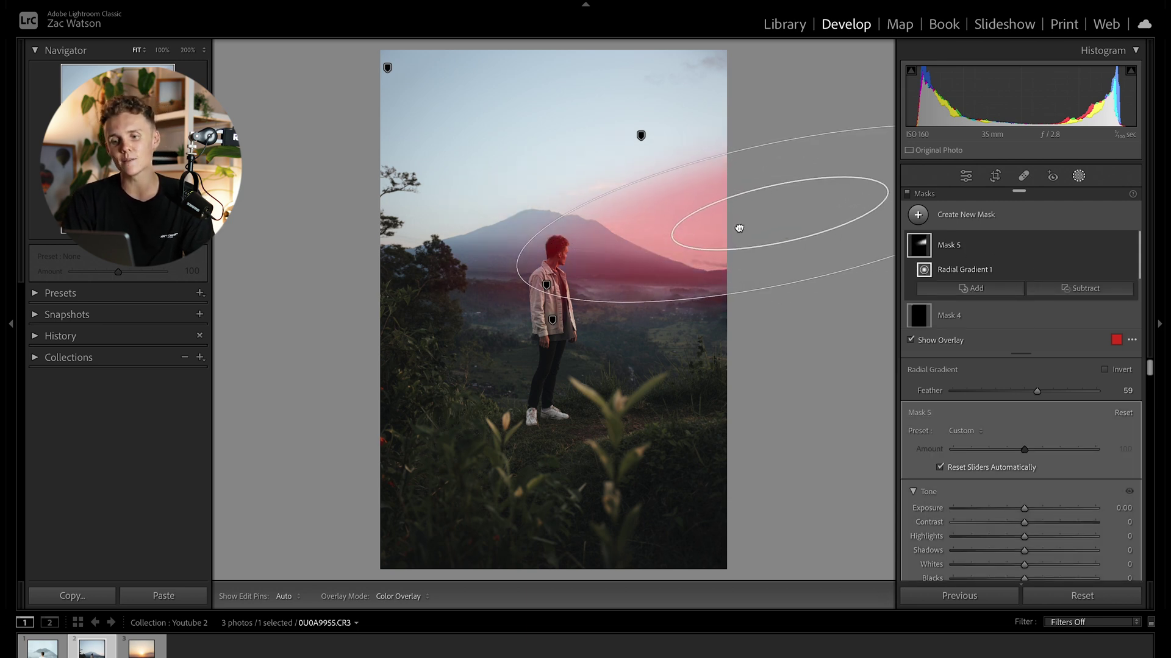
pyautogui.moveTo(1024, 511); pyautogui.dragTo(1029, 513)
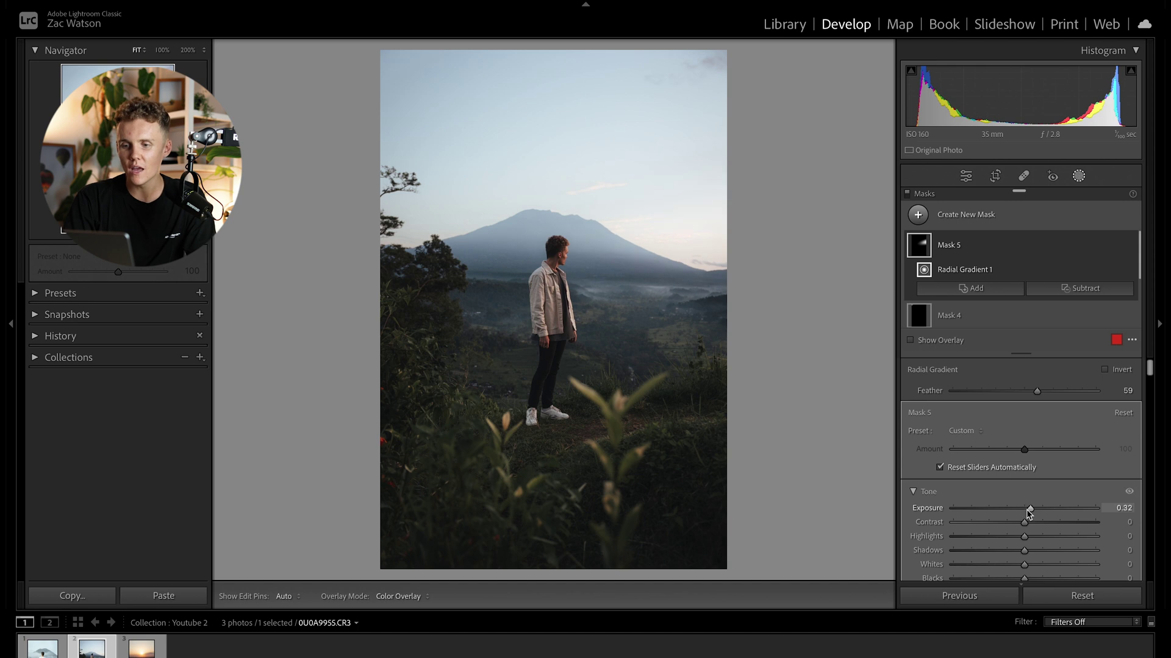
pyautogui.scroll(-5, 1029, 512)
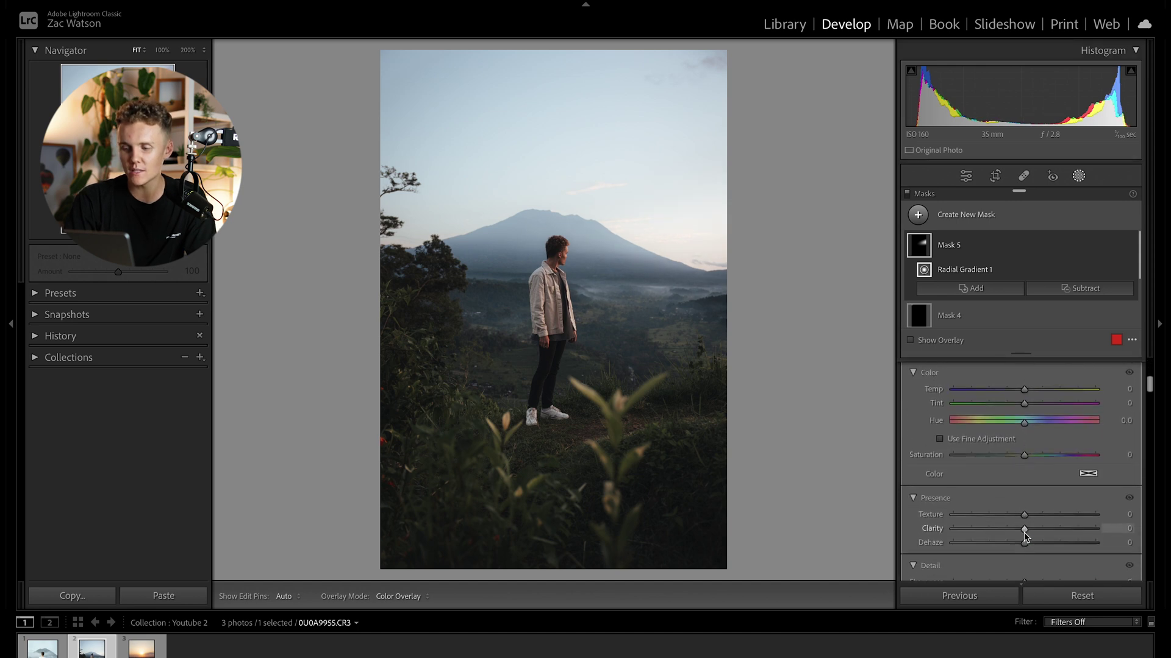
pyautogui.scroll(-1, 1025, 530)
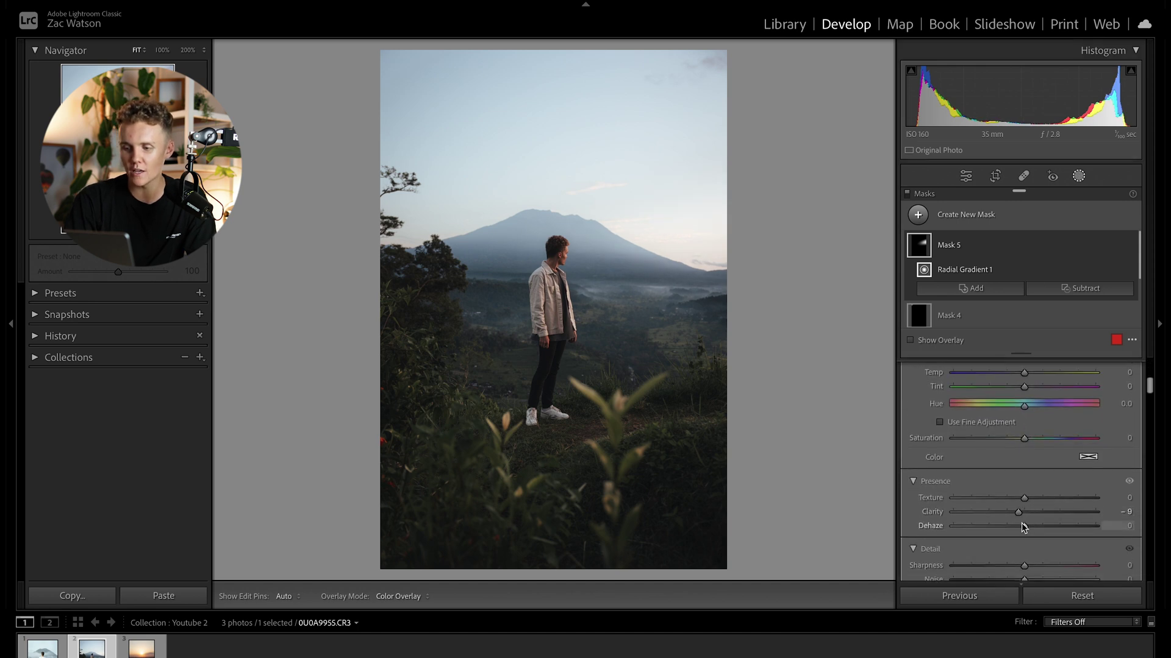
pyautogui.moveTo(1016, 523); pyautogui.dragTo(1006, 526)
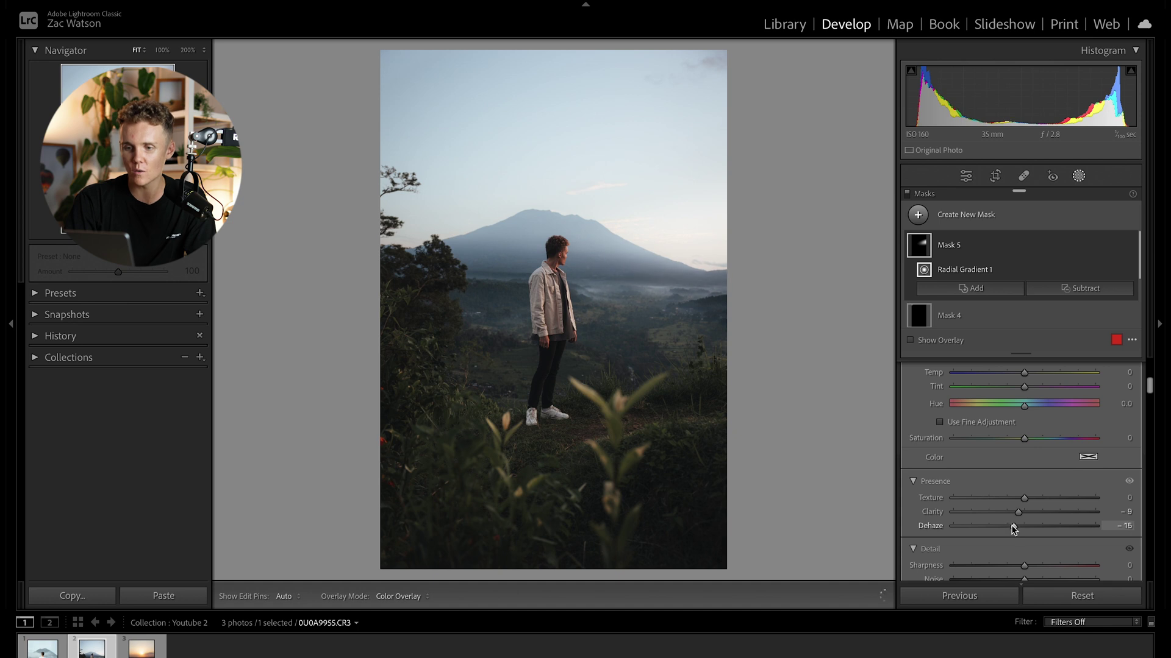
# Leave masking, compare with the original, and crop the photo to a 4 x 5 / 8 x 10 ratio
pyautogui.click(1078, 175)
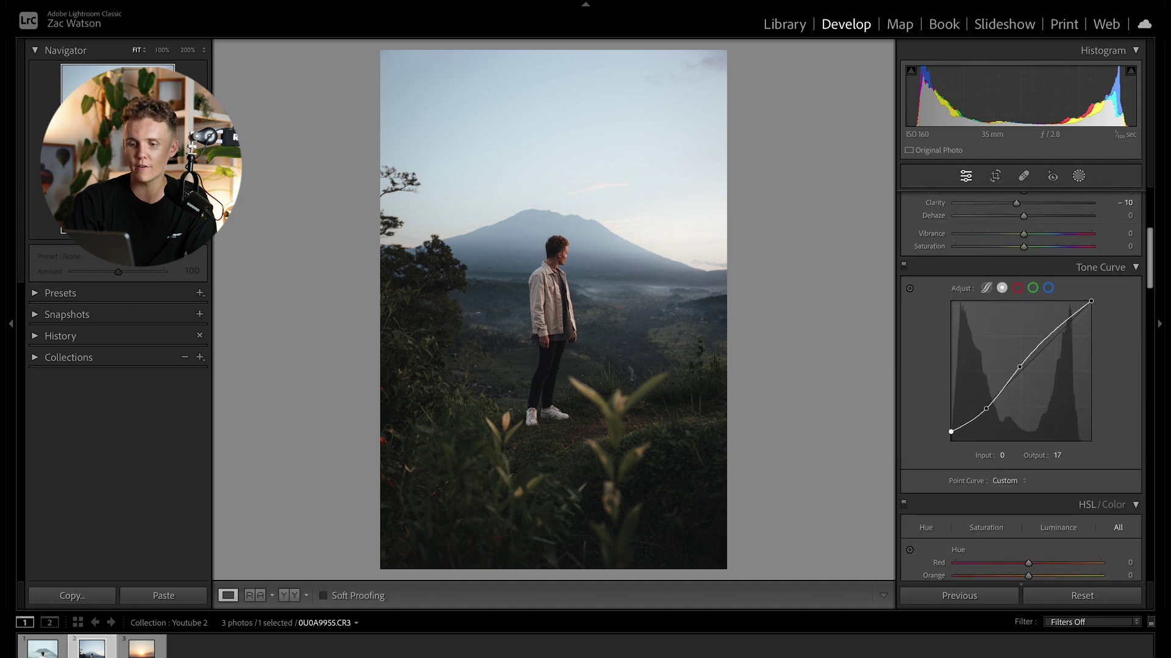
pyautogui.press('\\')
pyautogui.press('\\')
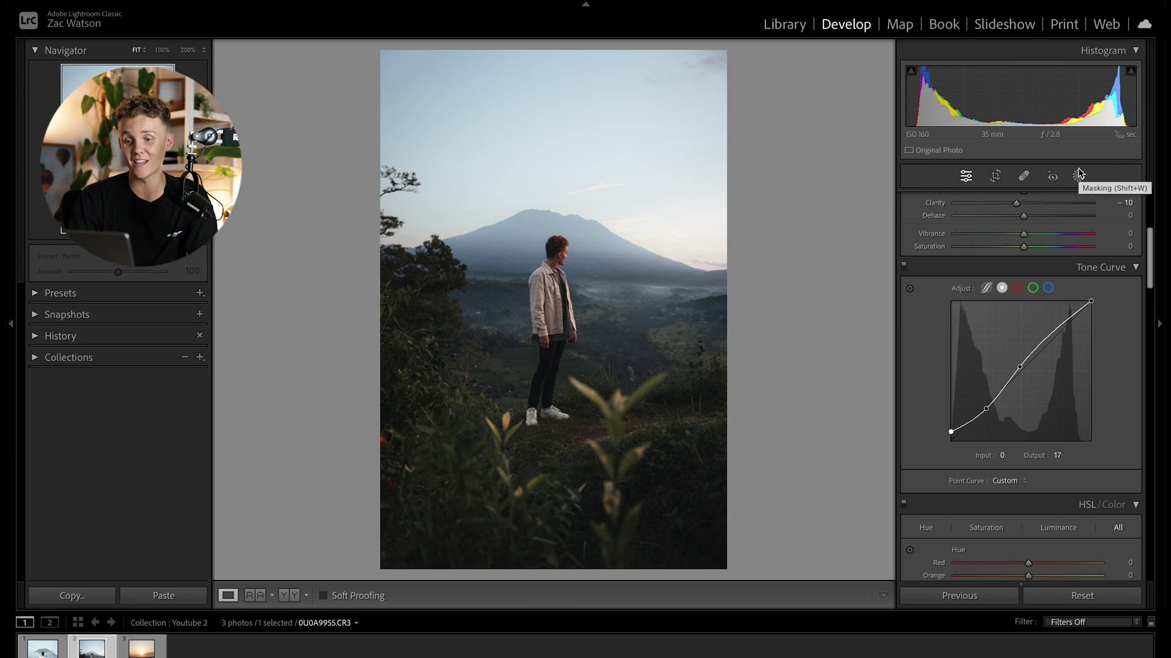
pyautogui.click(995, 176)
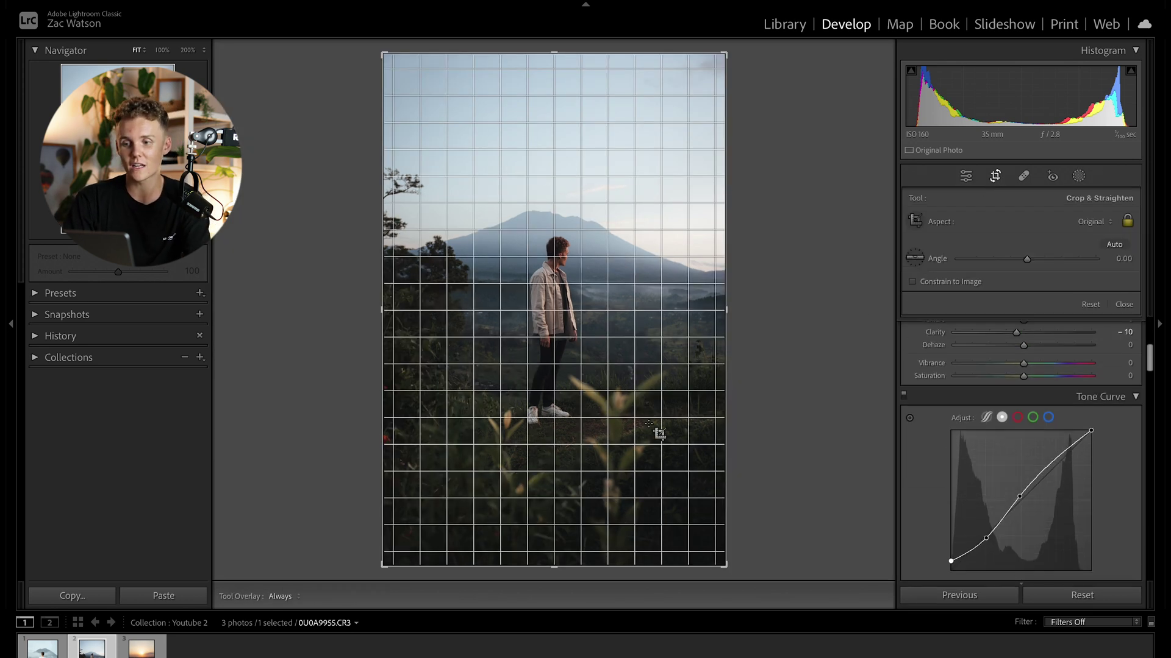
pyautogui.click(1105, 222)
pyautogui.click(1076, 272)
pyautogui.moveTo(551, 93); pyautogui.dragTo(552, 97)
pyautogui.press('Return')
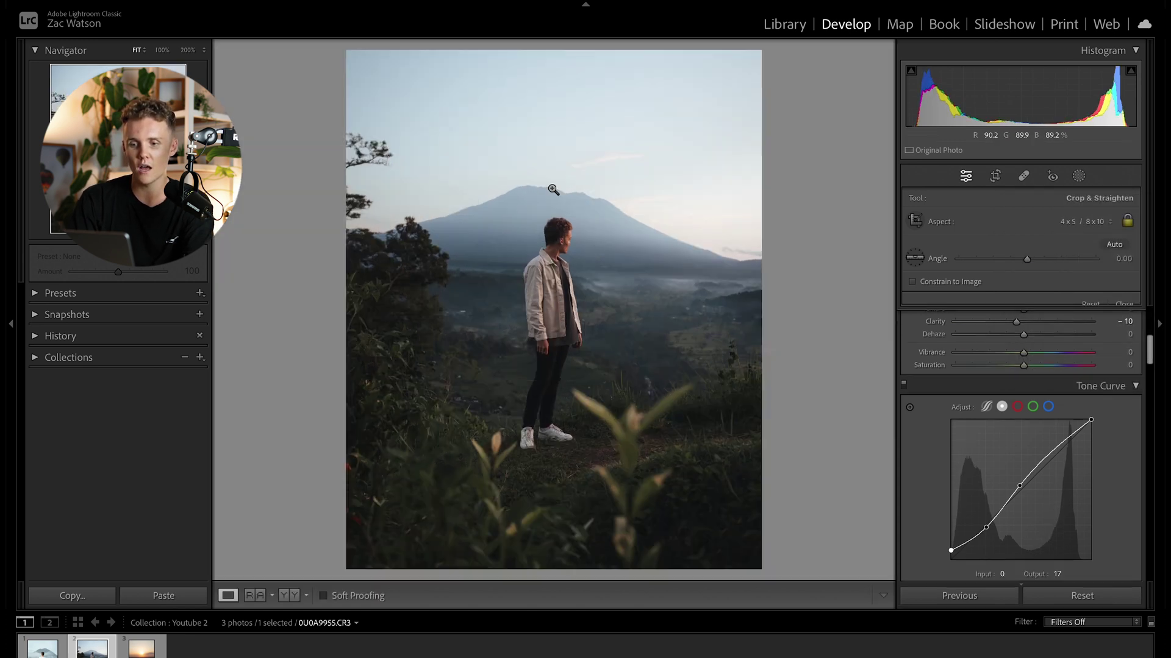
# Reposition the 4 x 5 crop frame up to the top of the photo and compare
pyautogui.click(995, 176)
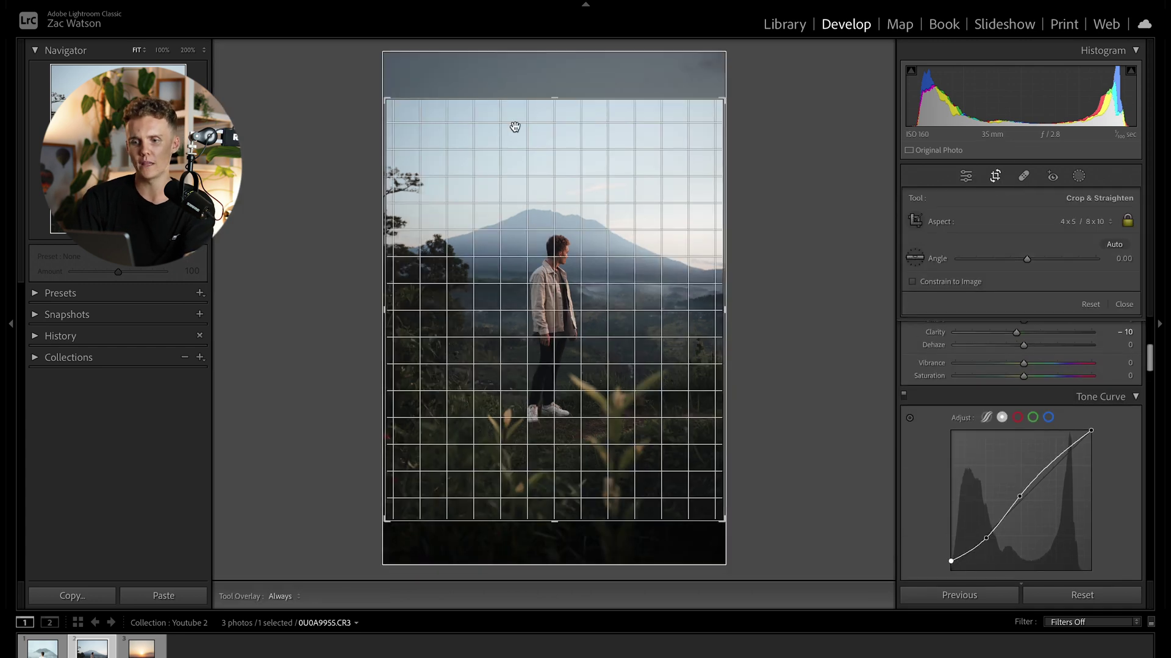
pyautogui.moveTo(557, 98); pyautogui.dragTo(557, 183)
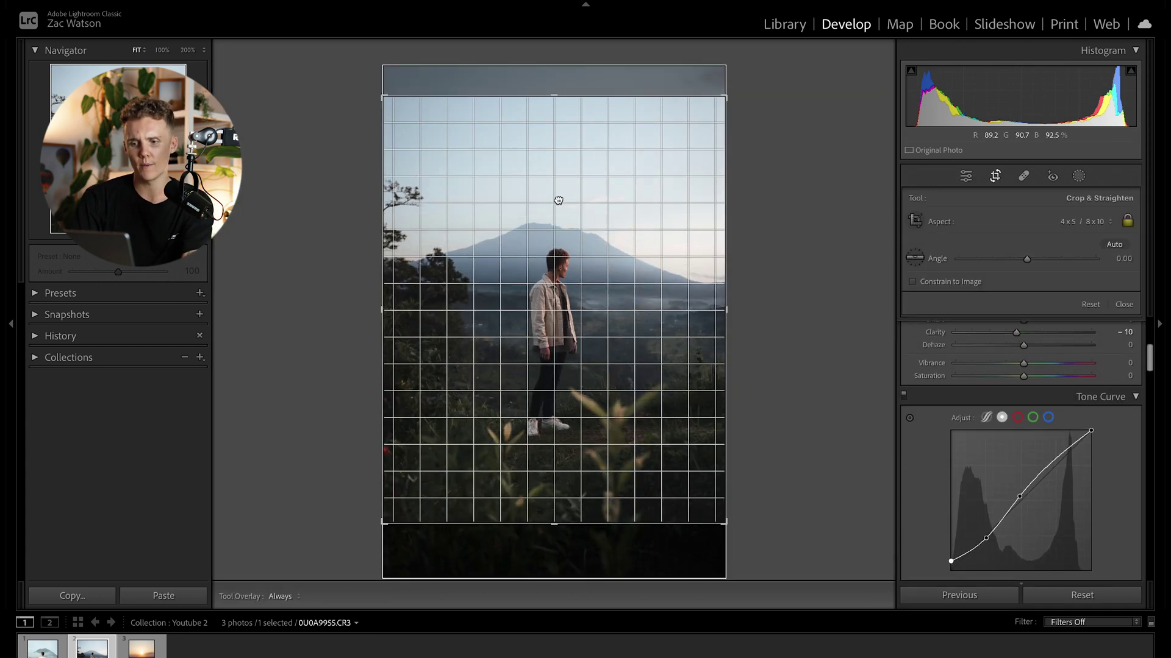
pyautogui.press('Return')
pyautogui.press('\\')
pyautogui.press('\\')
# Add a small radial gradient on the ground and lower its Exposure to about -0.39
pyautogui.click(1080, 176)
pyautogui.click(919, 215)
pyautogui.click(966, 373)
pyautogui.moveTo(594, 465)
pyautogui.mouseDown()
pyautogui.moveTo(635, 473)
pyautogui.moveTo(633, 461)
pyautogui.moveTo(578, 478)
pyautogui.mouseUp()
pyautogui.moveTo(1024, 508); pyautogui.dragTo(1016, 508)
# Hide the mask overlay, exit Masking, and toggle Before/After to check the result
pyautogui.press('o')
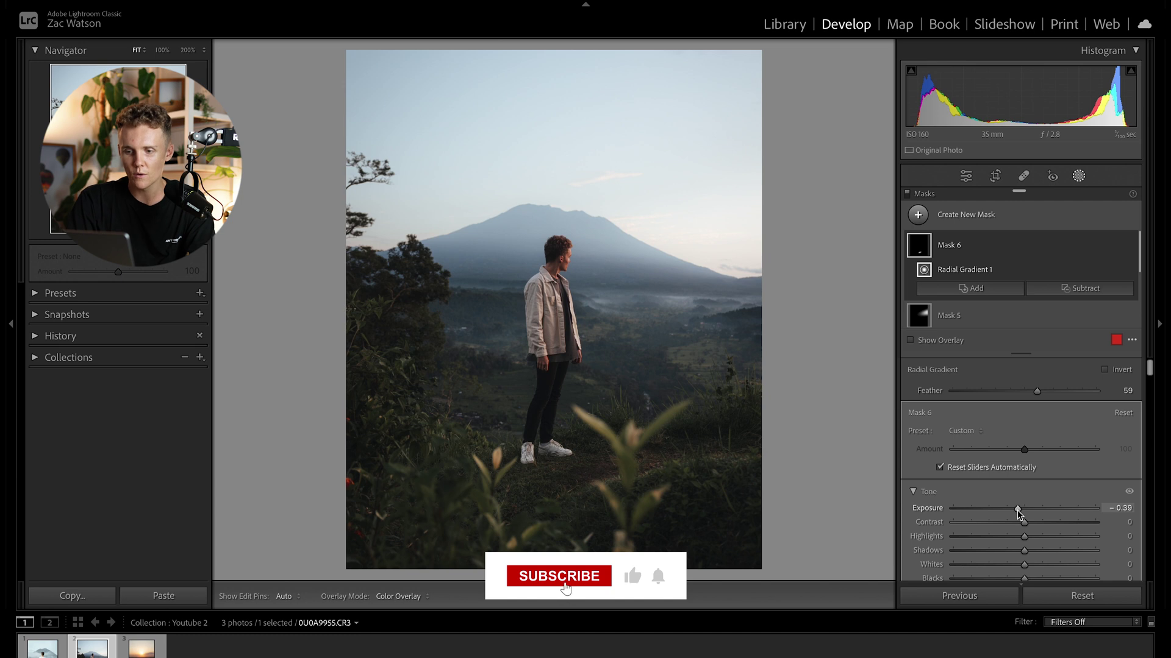
pyautogui.click(1079, 176)
pyautogui.press('\\')
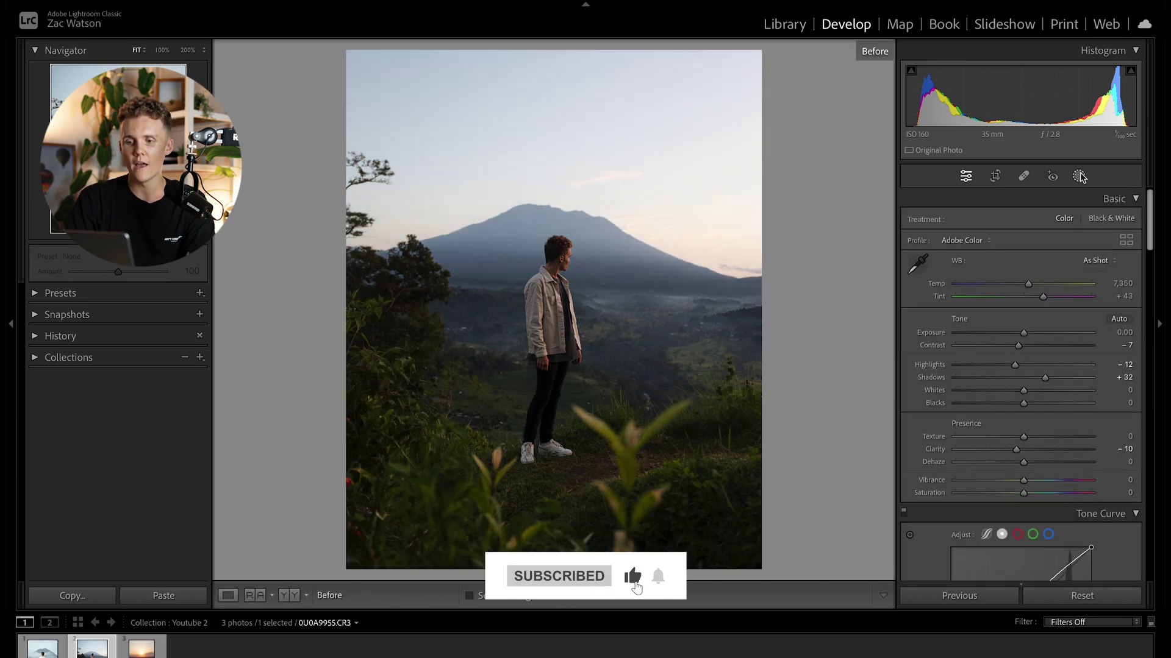
pyautogui.press('\\')
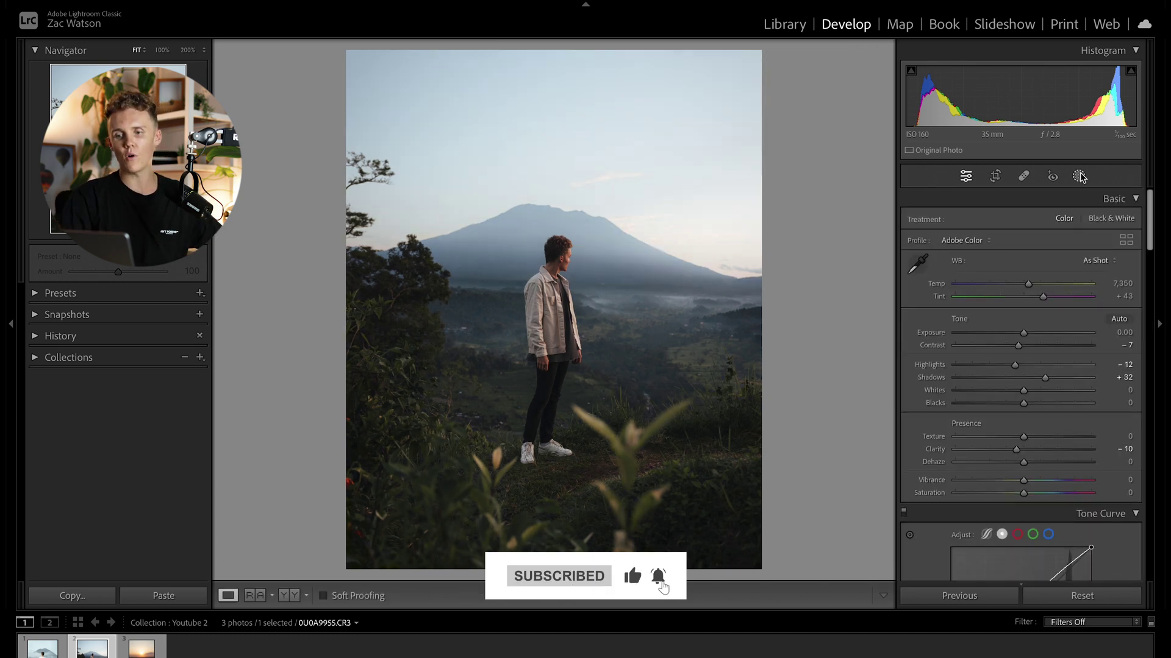
# Zoom to 200% on the man, set Orange Saturation -14 and Orange Luminance +11, then fit
pyautogui.click(579, 281)
pyautogui.moveTo(575, 280); pyautogui.dragTo(616, 219)
pyautogui.hotkey('ctrl', '=')
pyautogui.scroll(-15, 1026, 400)
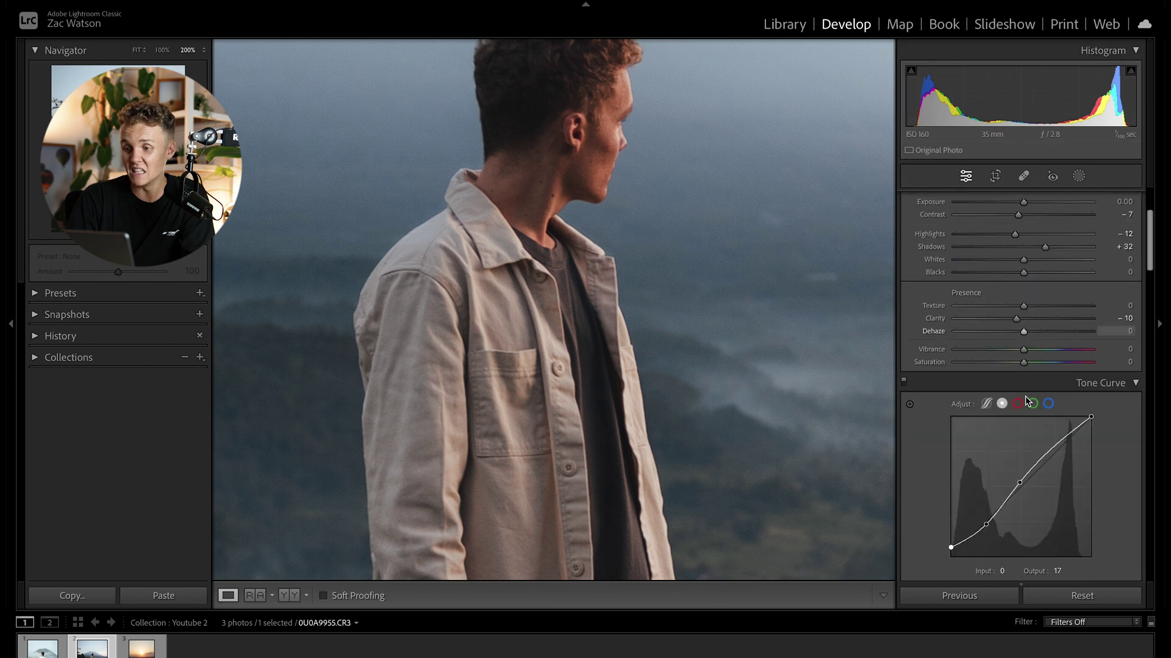
pyautogui.scroll(-2, 1026, 400)
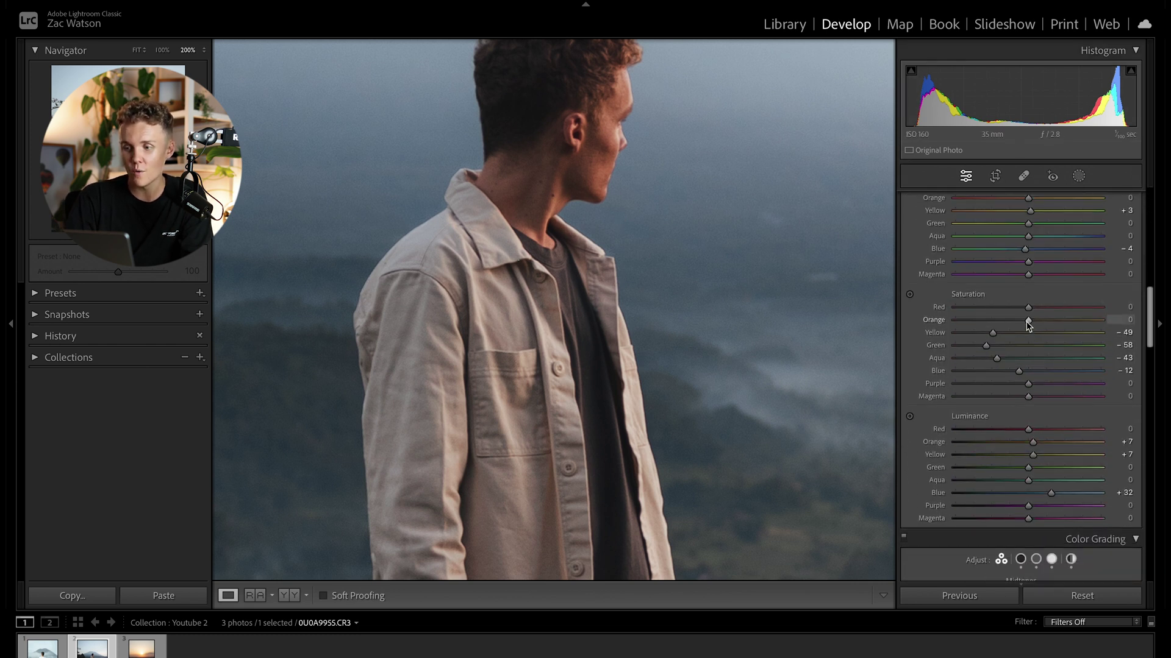
pyautogui.moveTo(1019, 321); pyautogui.dragTo(1017, 322)
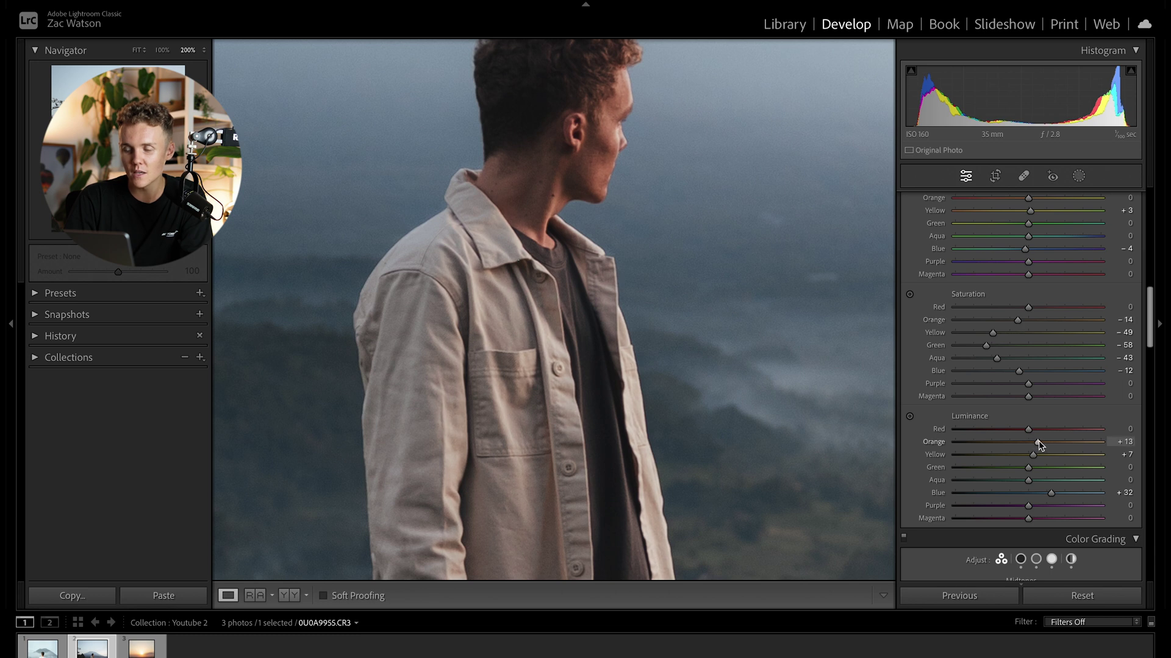
pyautogui.click(653, 265)
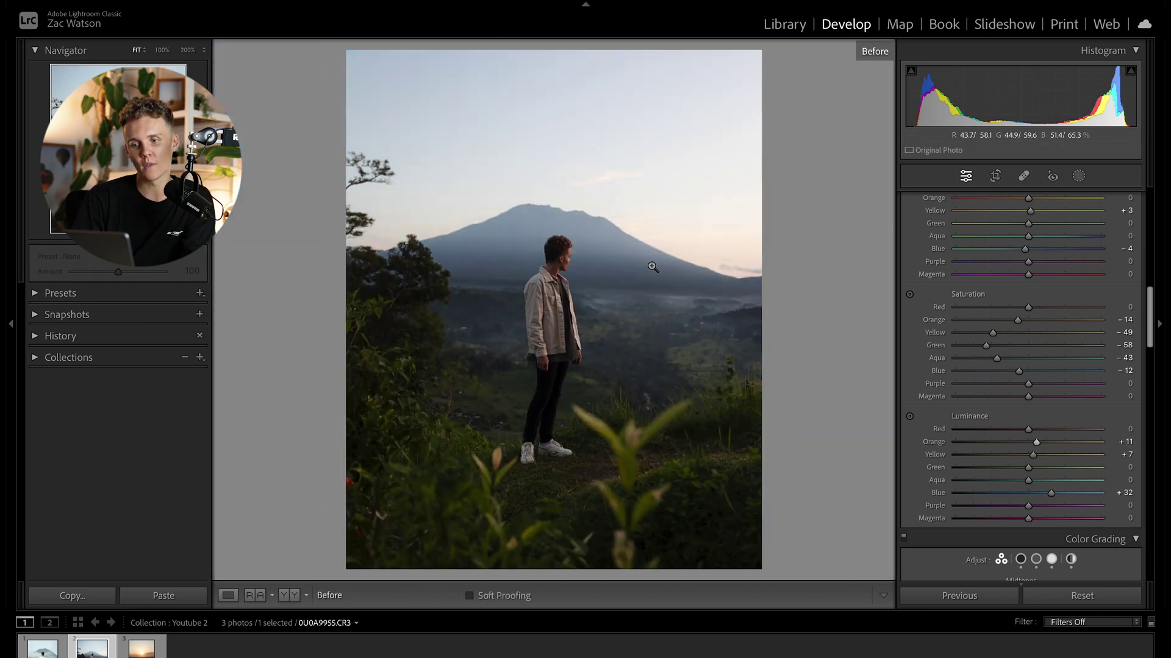
pyautogui.press('\\')
pyautogui.press('\\')
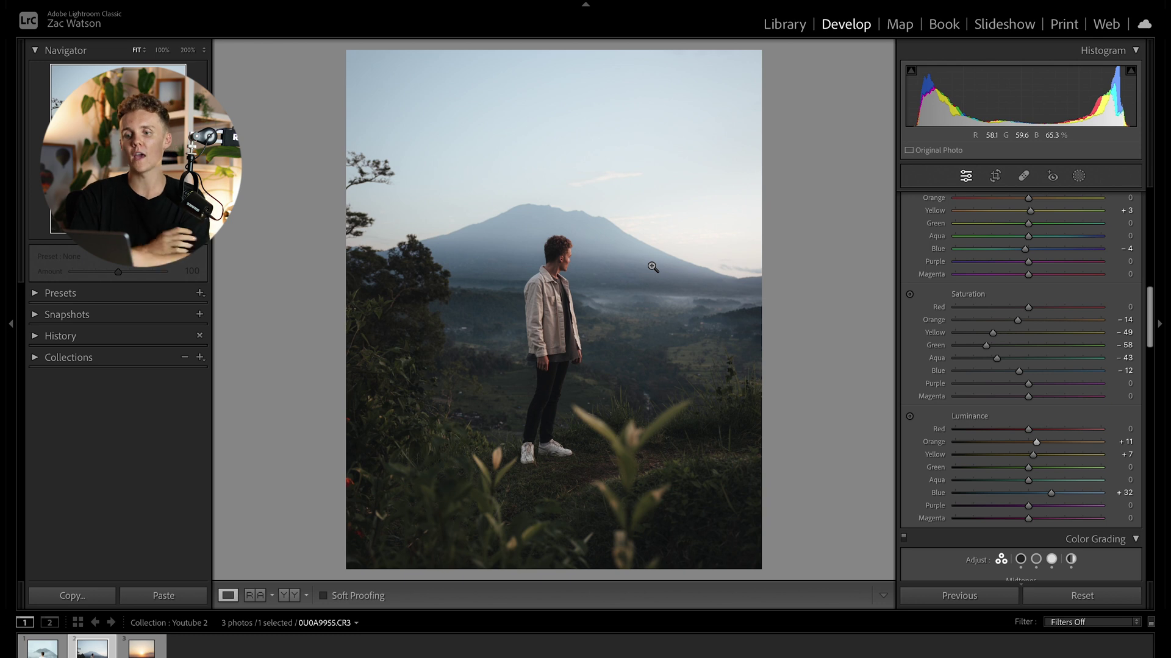